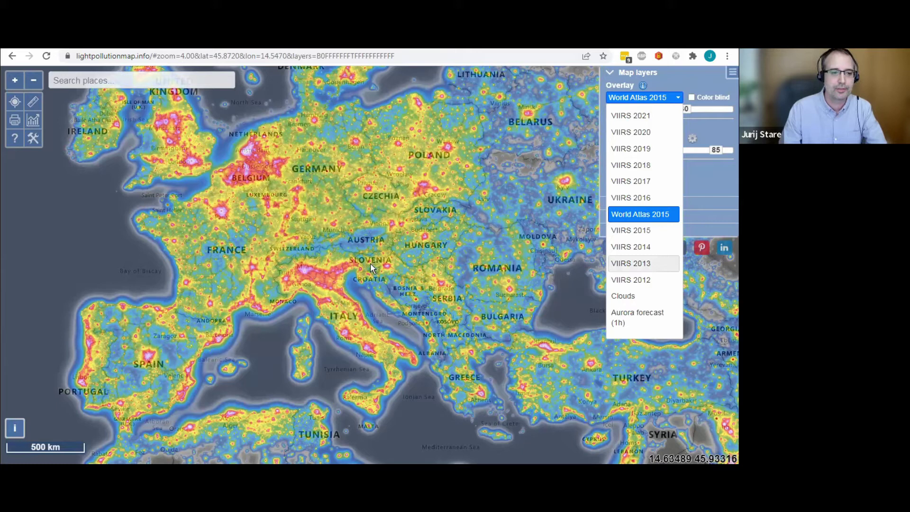
Step: Query the World Atlas 2015 zenith sky brightness at a point in Slovenia
{"action": "left_click", "coordinate": [375, 268]}
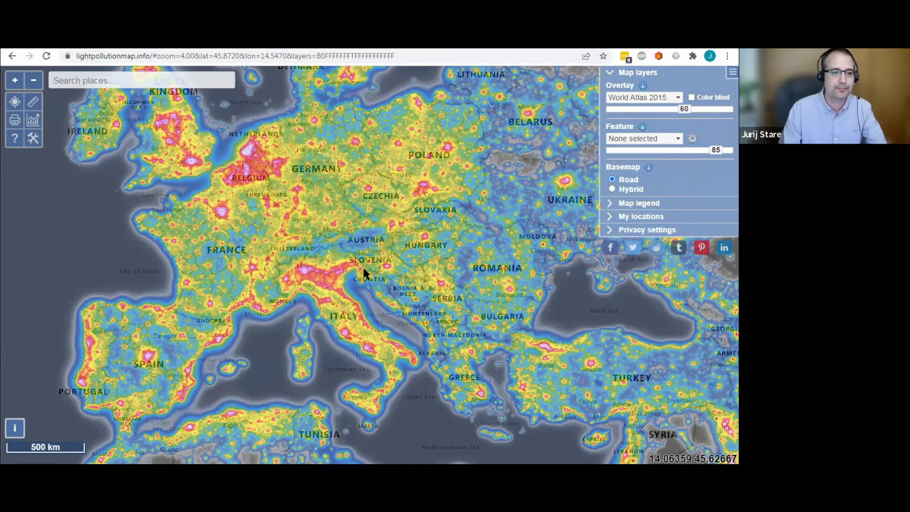
{"action": "scroll", "coordinate": [362, 266], "scroll_direction": "up", "scroll_amount": 2}
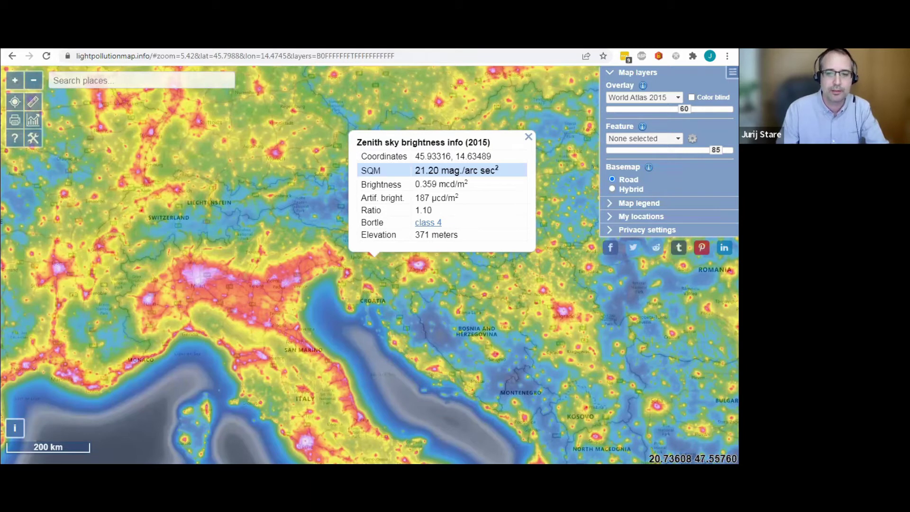
Step: Change the overlay to VIIRS 2021 and query the radiance and its timeline at a point in Slovenia
{"action": "left_click", "coordinate": [629, 99]}
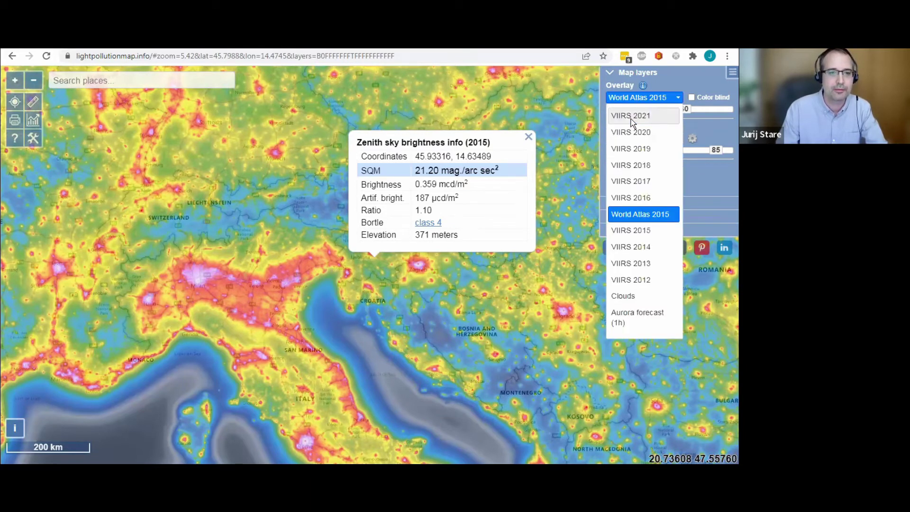
{"action": "left_click", "coordinate": [628, 118]}
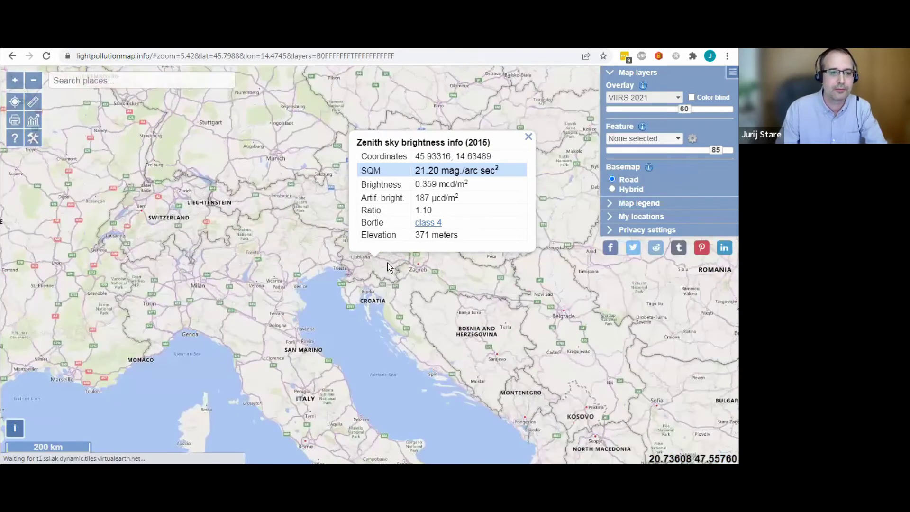
{"action": "left_click", "coordinate": [381, 261]}
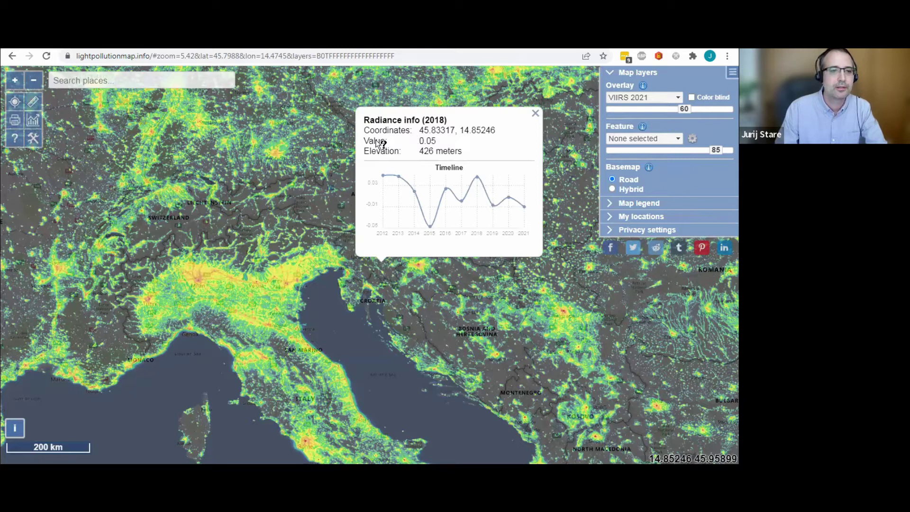
{"action": "mouse_move", "coordinate": [378, 143]}
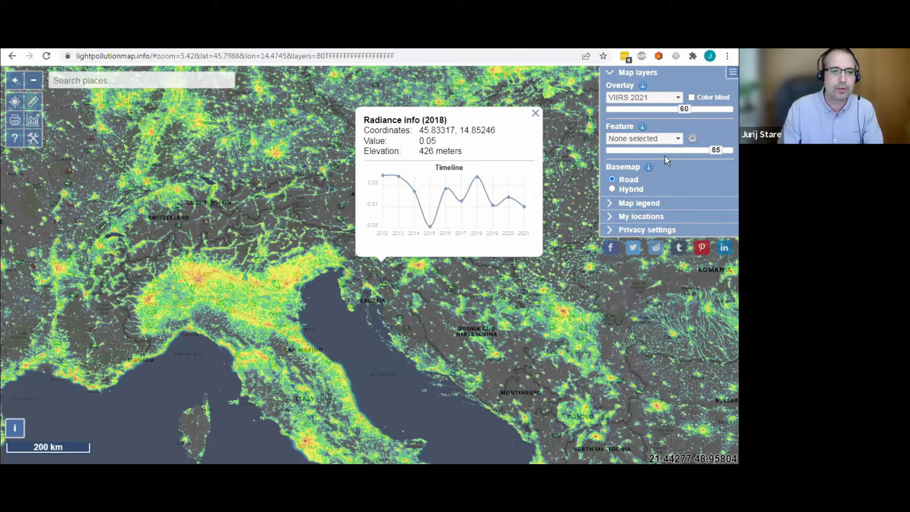
Step: Dismiss the radiance info, set the overlay to World Atlas 2015, and switch to the slide comparing night skies from 15.0 to 22.0
{"action": "left_click", "coordinate": [535, 114]}
{"action": "left_click", "coordinate": [643, 99]}
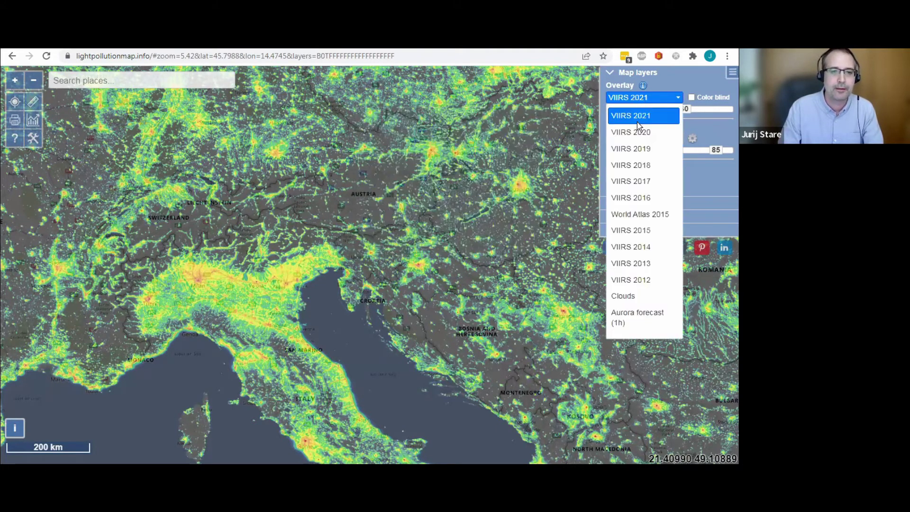
{"action": "left_click", "coordinate": [641, 215]}
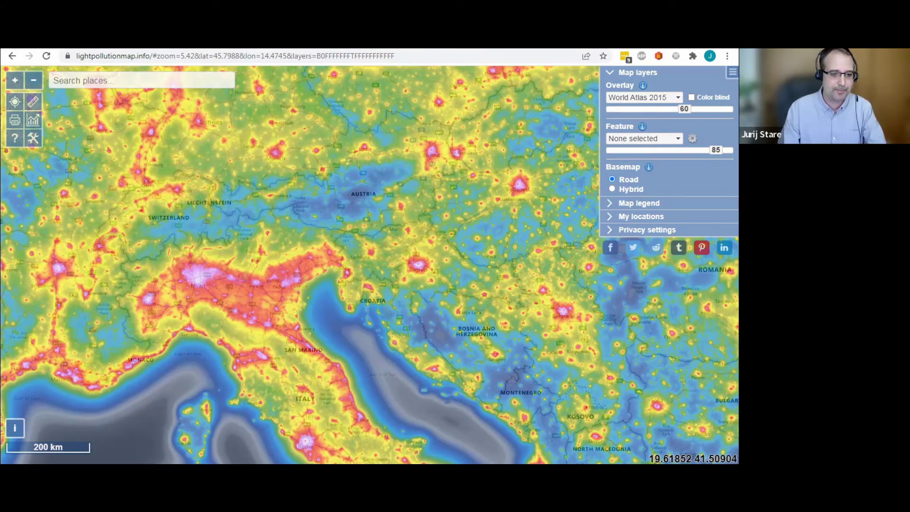
{"action": "key", "text": "alt+Tab"}
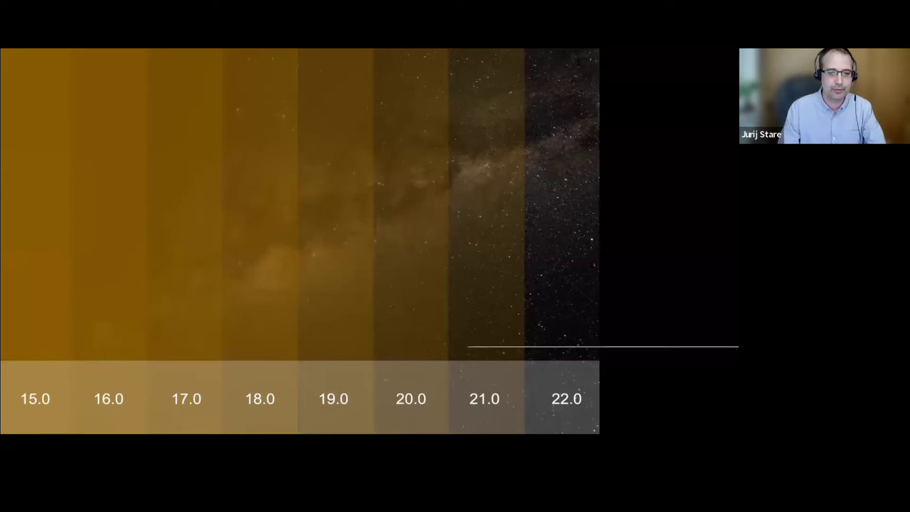
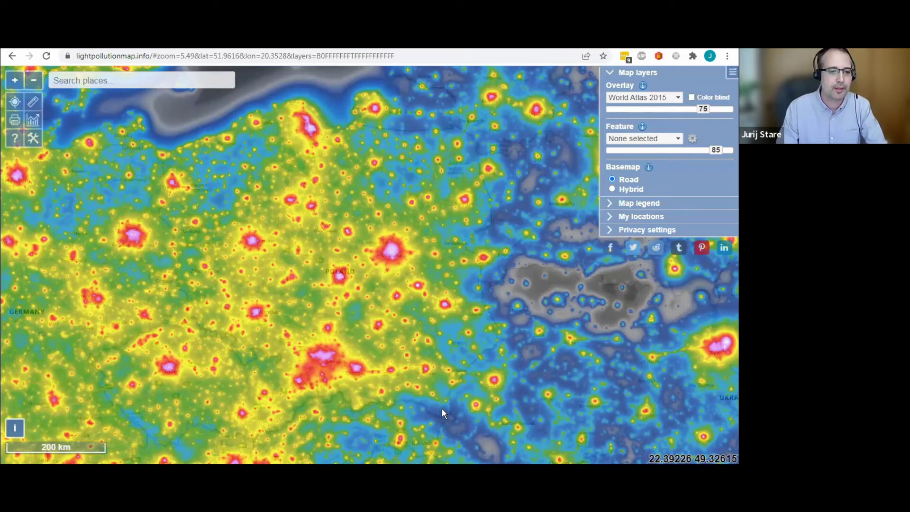
Step: Query the zenith sky brightness in the dark area of far southeastern Poland, and dismiss the info
{"action": "scroll", "coordinate": [443, 416], "scroll_direction": "up", "scroll_amount": 1}
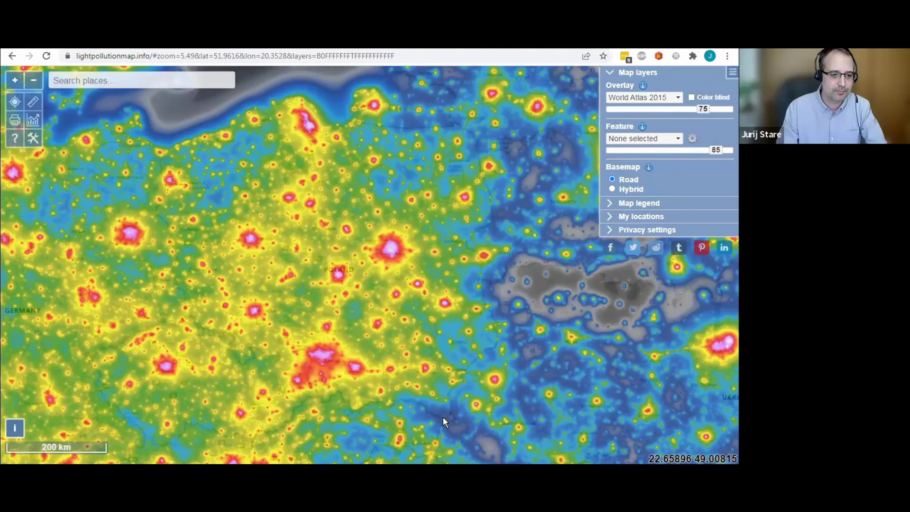
{"action": "scroll", "coordinate": [443, 417], "scroll_direction": "up", "scroll_amount": 5}
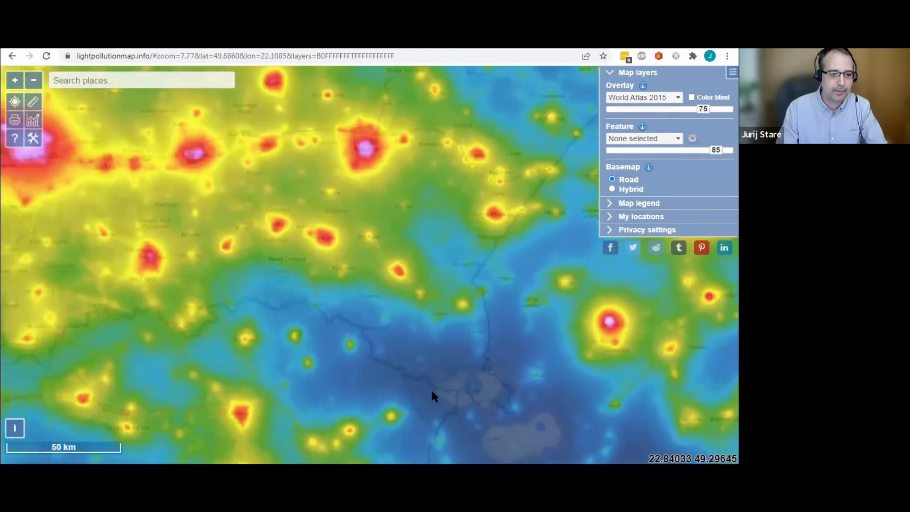
{"action": "left_click", "coordinate": [447, 364]}
{"action": "left_click_drag", "start_coordinate": [563, 384], "coordinate": [451, 374]}
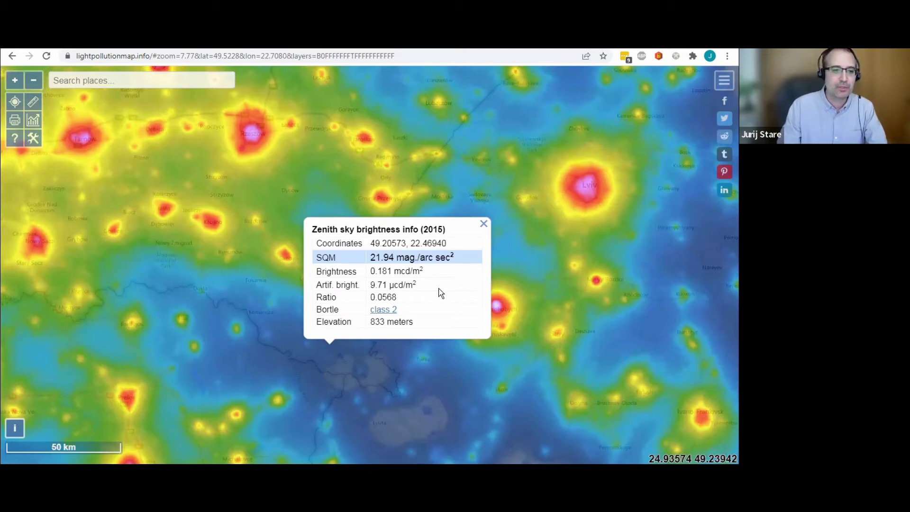
{"action": "left_click", "coordinate": [483, 223]}
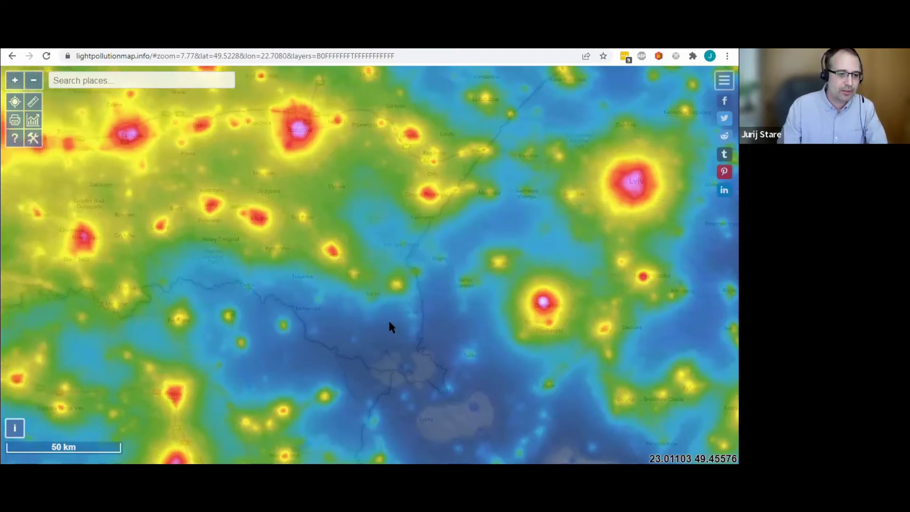
Step: Show the VIIRS 2021 overlay for the dark border area of southeastern Poland
{"action": "scroll", "coordinate": [357, 331], "scroll_direction": "up", "scroll_amount": 2}
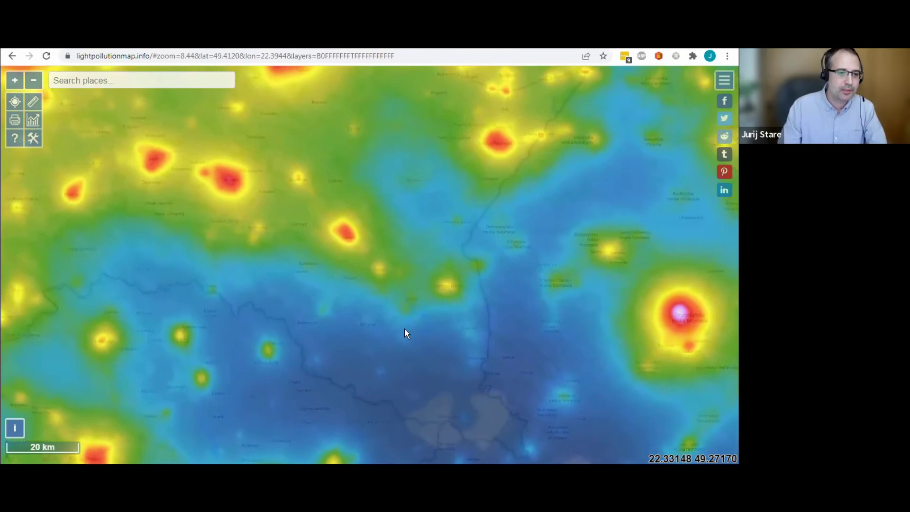
{"action": "left_click", "coordinate": [720, 87]}
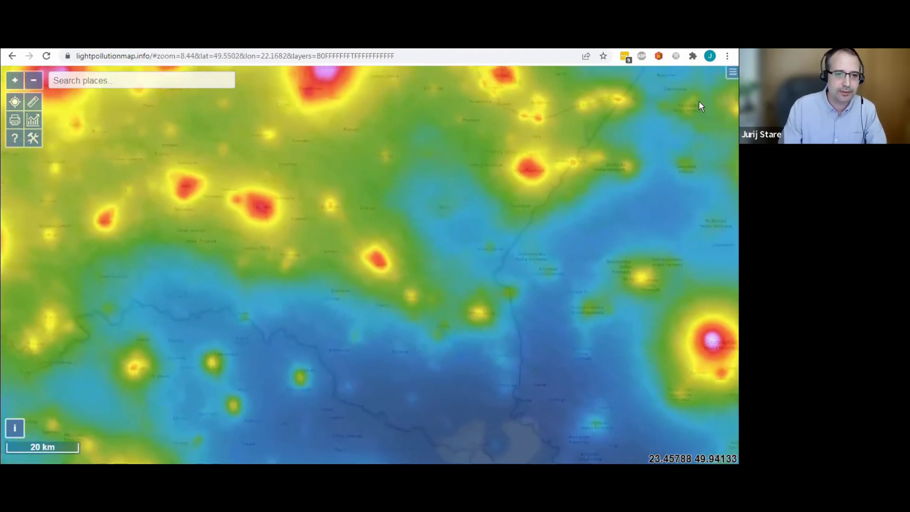
{"action": "left_click", "coordinate": [631, 99]}
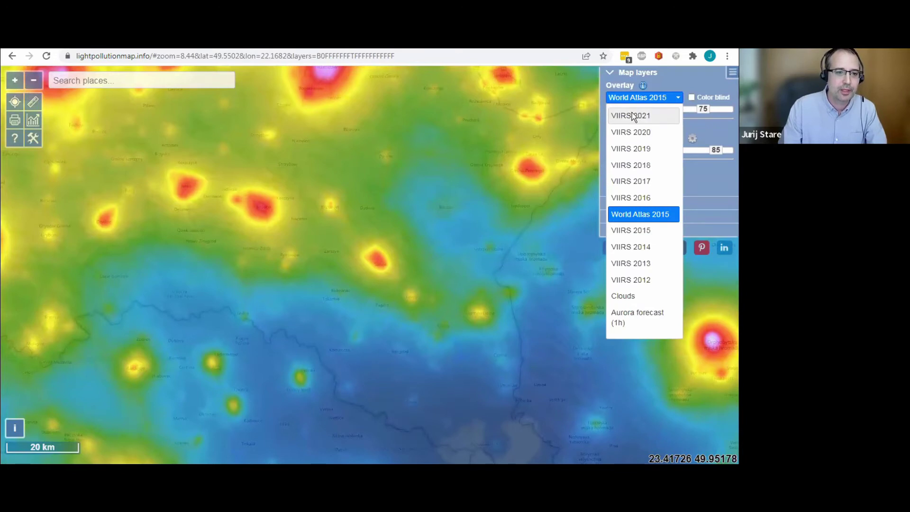
{"action": "left_click", "coordinate": [632, 115]}
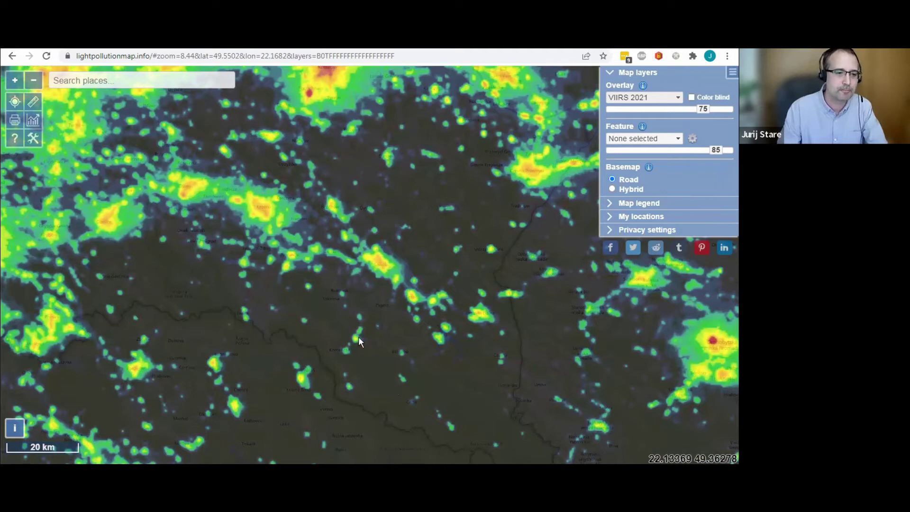
{"action": "left_click_drag", "start_coordinate": [422, 384], "coordinate": [429, 313]}
{"action": "scroll", "coordinate": [451, 340], "scroll_direction": "up", "scroll_amount": 1}
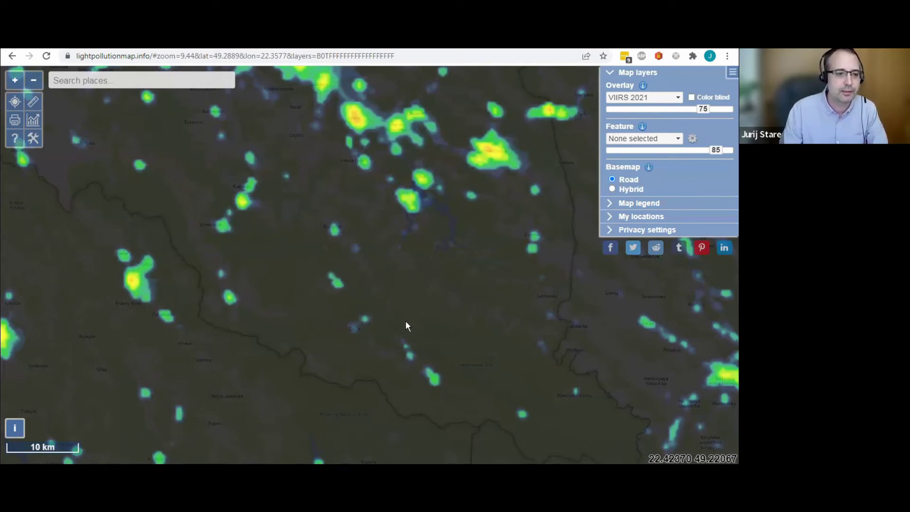
Step: Compare the same border area with the World Atlas 2015 overlay, and return to VIIRS 2021
{"action": "left_click", "coordinate": [630, 97]}
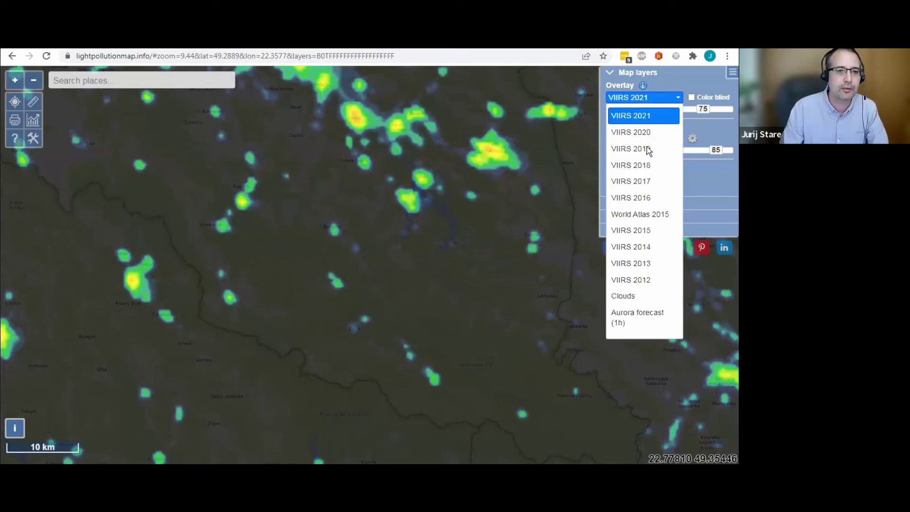
{"action": "left_click", "coordinate": [636, 214]}
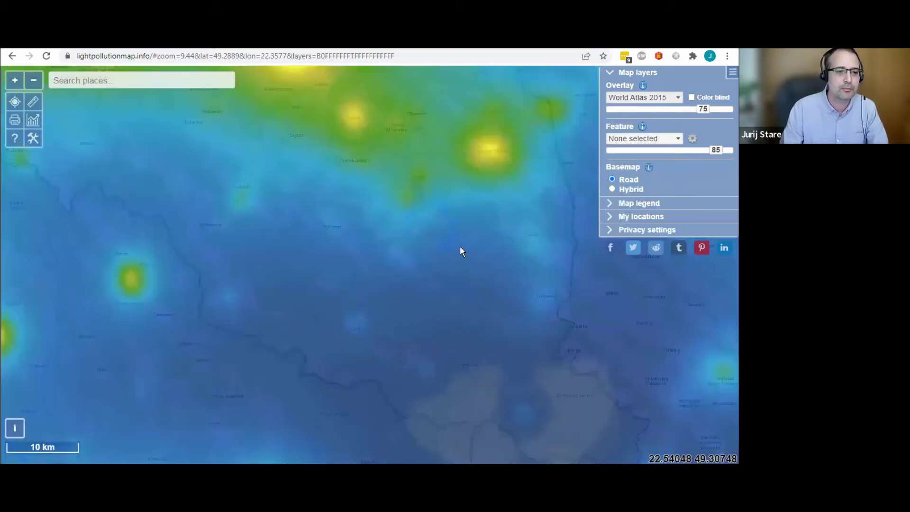
{"action": "left_click", "coordinate": [646, 98]}
{"action": "left_click", "coordinate": [635, 115]}
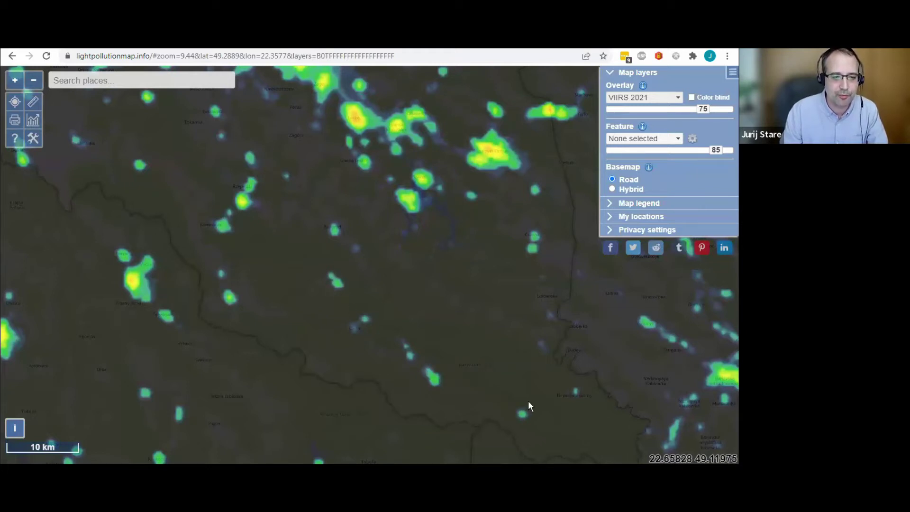
{"action": "left_click_drag", "start_coordinate": [520, 383], "coordinate": [507, 366]}
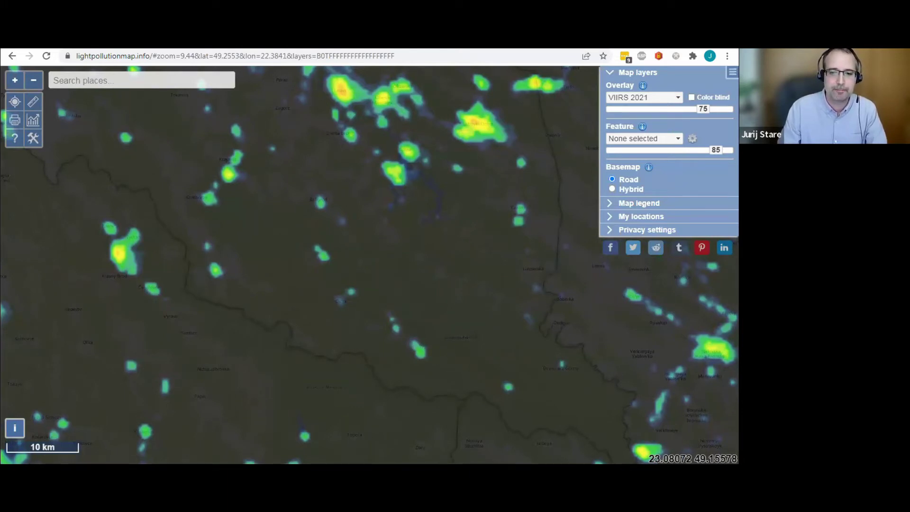
Step: Measure the distance from the small isolated light near the southern border to the brighter light northwest of it
{"action": "left_click", "coordinate": [38, 103]}
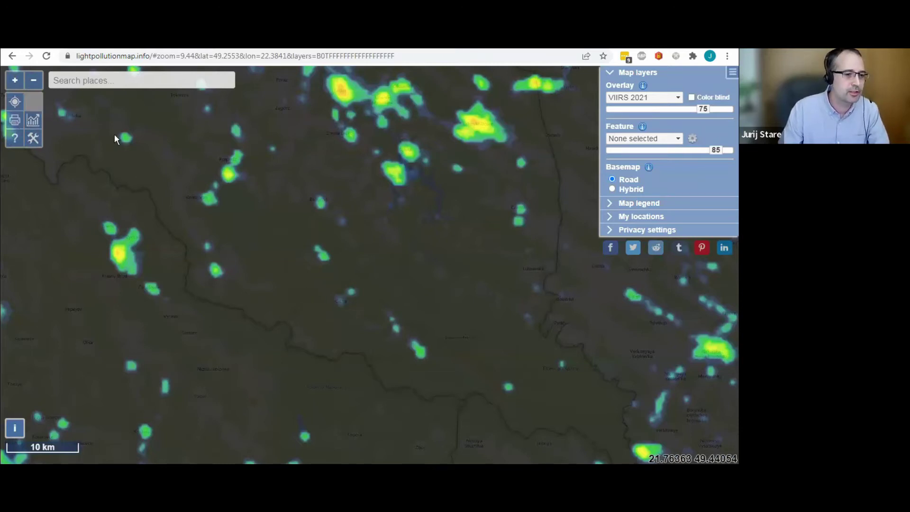
{"action": "left_click", "coordinate": [508, 388]}
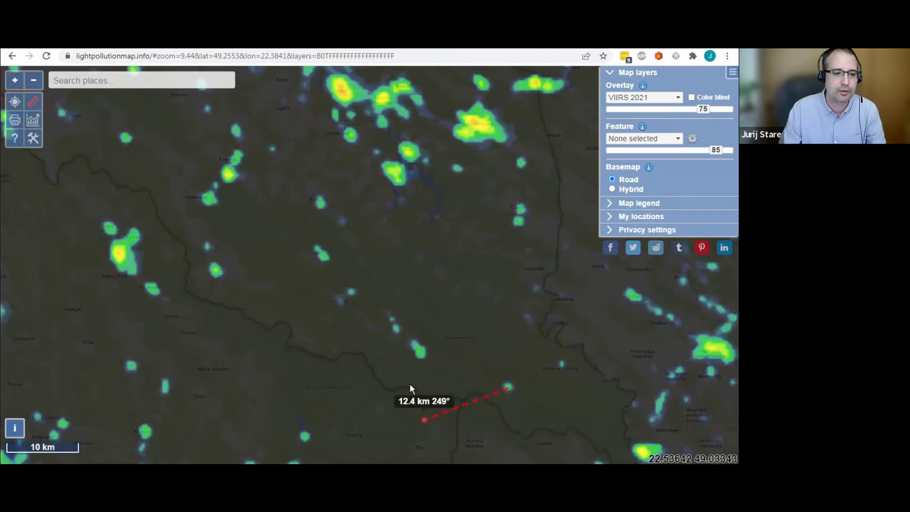
{"action": "left_click", "coordinate": [427, 345]}
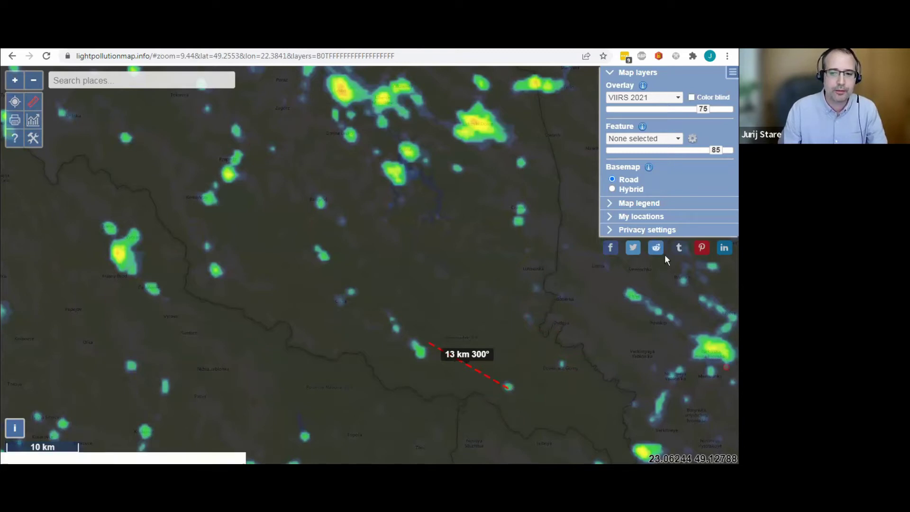
Step: Draw a circle of about 2 km radius around the lights of Wetlina and examine its radiance statistics across the timeline years
{"action": "left_click", "coordinate": [32, 140]}
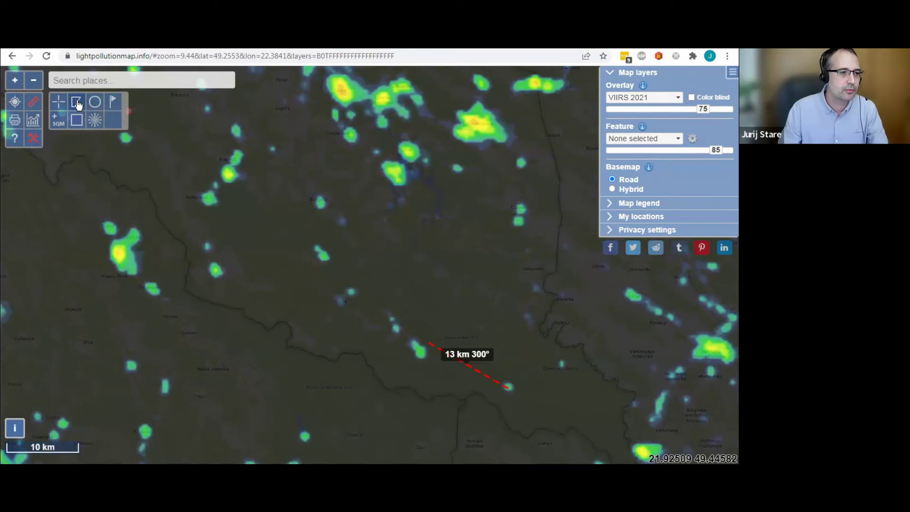
{"action": "left_click", "coordinate": [95, 100]}
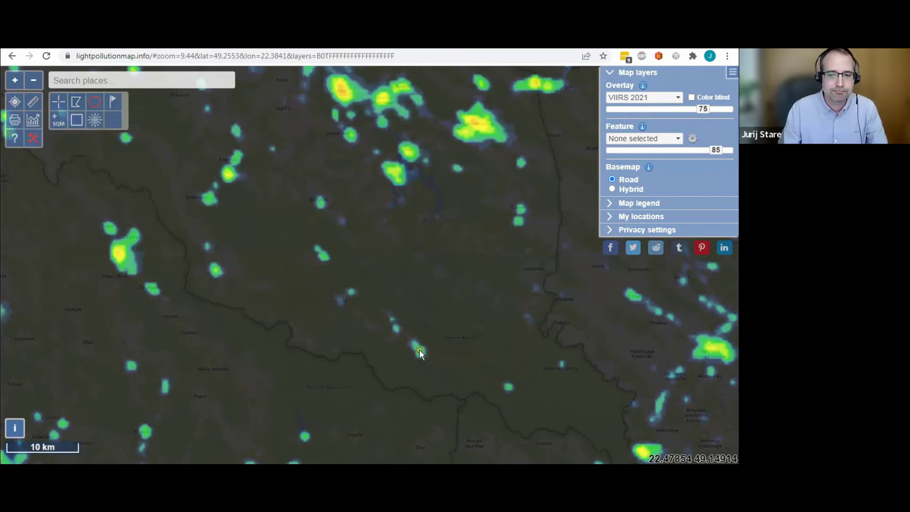
{"action": "scroll", "coordinate": [420, 349], "scroll_direction": "up", "scroll_amount": 4}
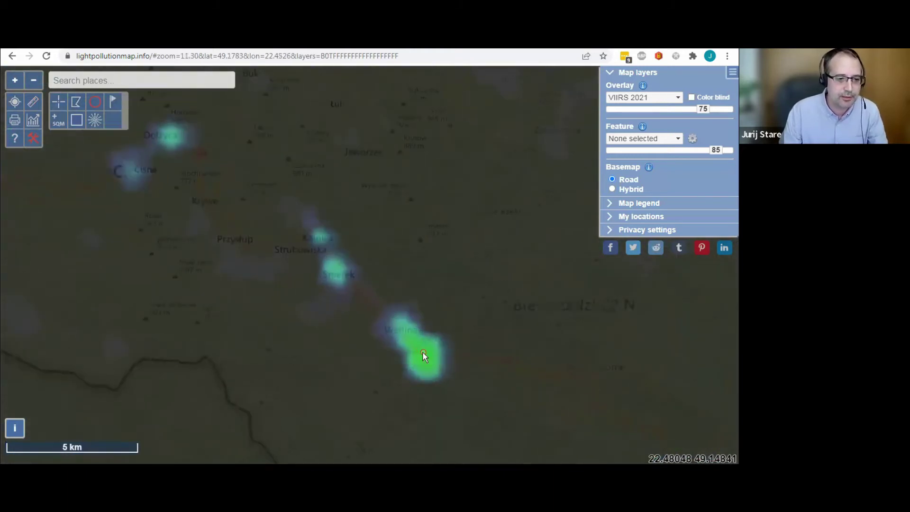
{"action": "left_click", "coordinate": [413, 347]}
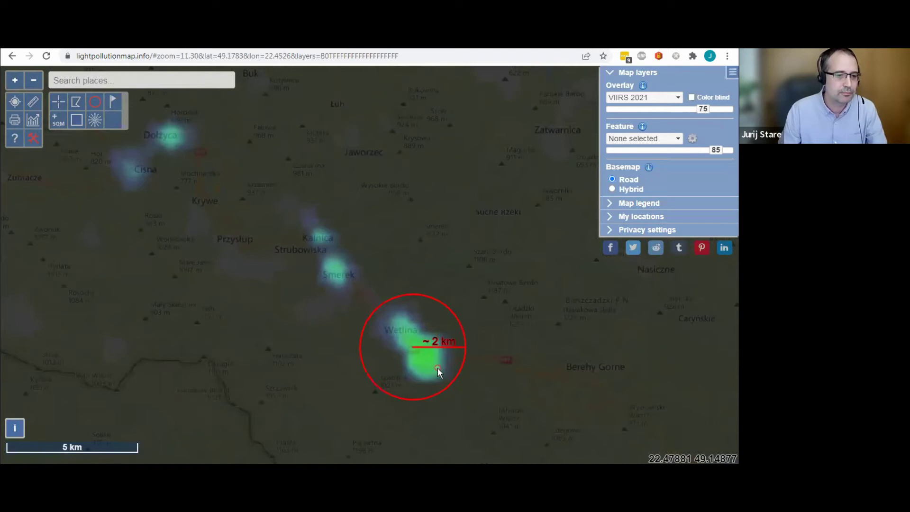
{"action": "scroll", "coordinate": [285, 298], "scroll_direction": "down", "scroll_amount": 1}
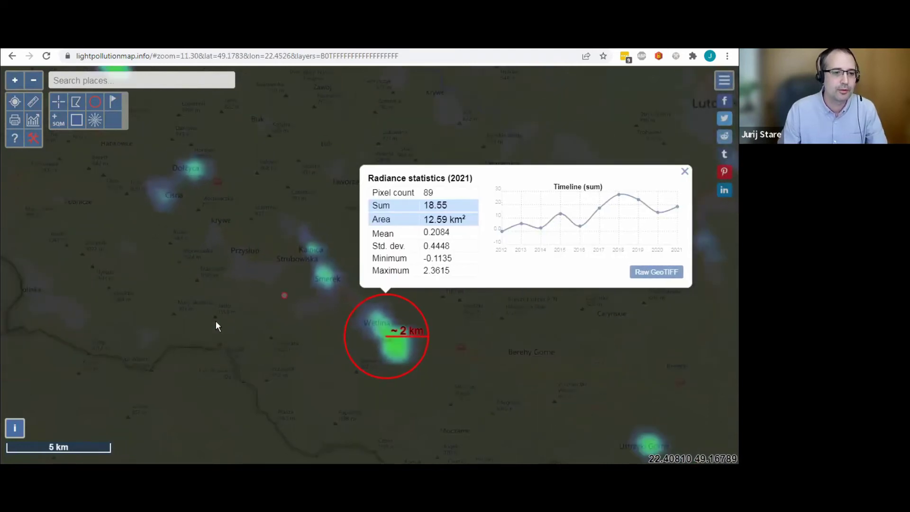
{"action": "mouse_move", "coordinate": [600, 215]}
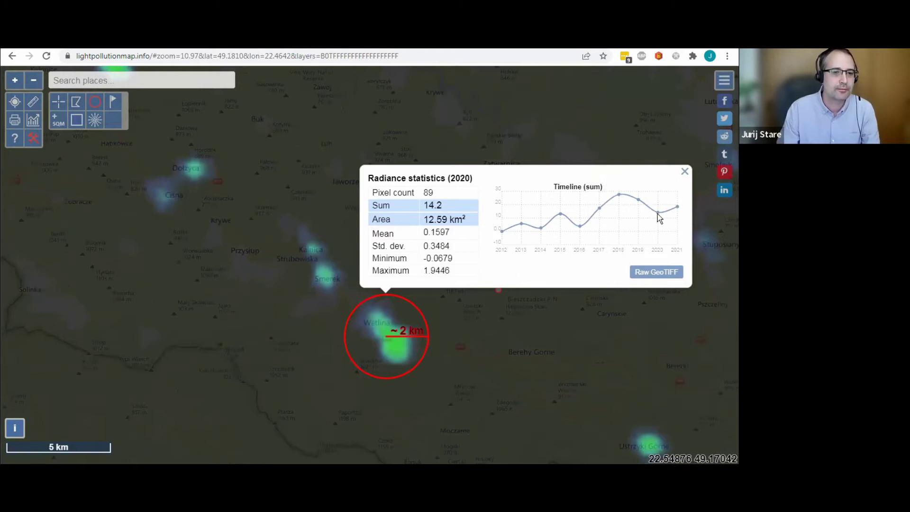
{"action": "mouse_move", "coordinate": [626, 192]}
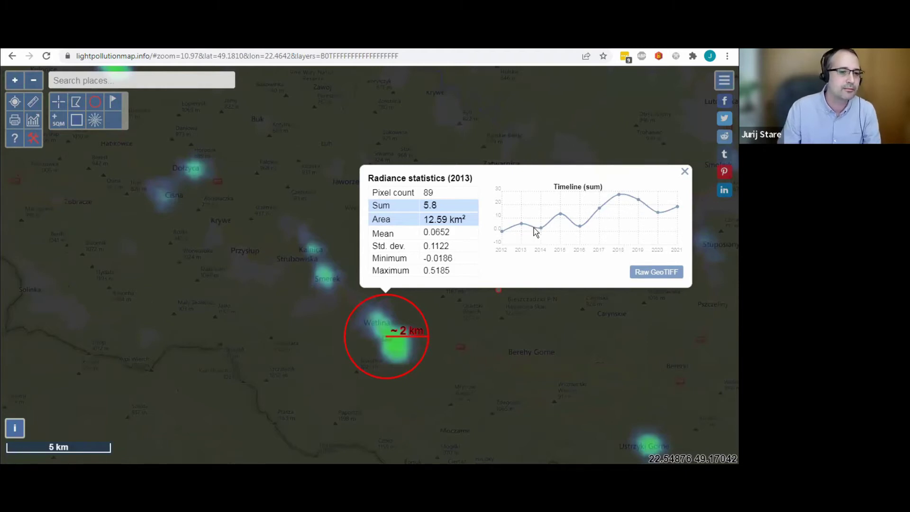
{"action": "mouse_move", "coordinate": [674, 210]}
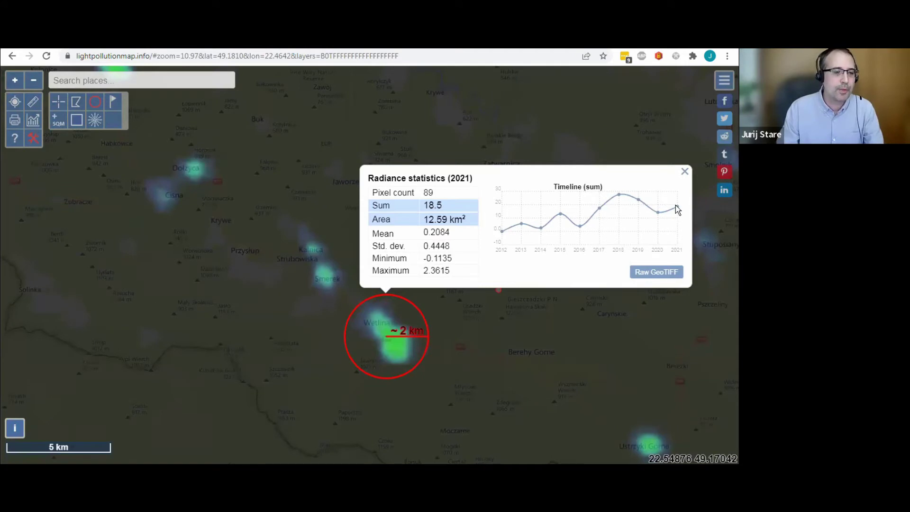
{"action": "mouse_move", "coordinate": [657, 225]}
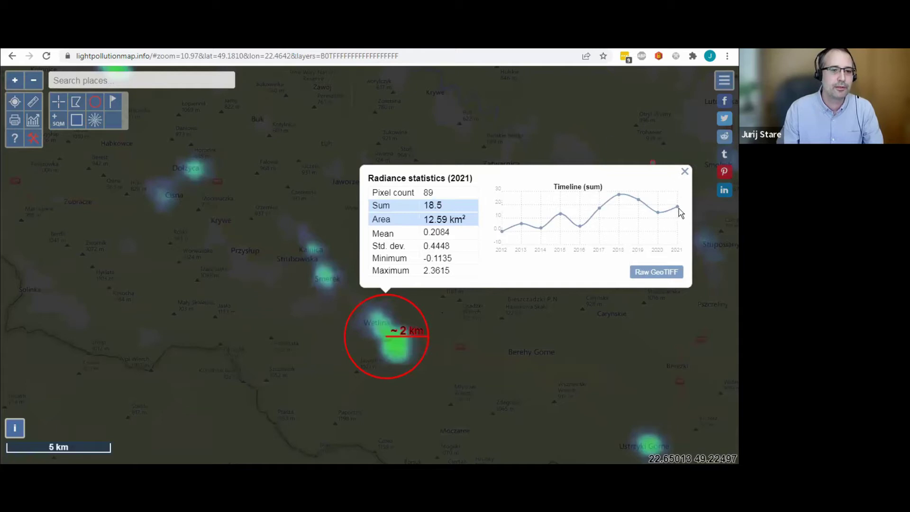
Step: Compare Wetlina's radiance sum with that of a circle of about 1 km radius drawn around Ustrzyki Górne, and switch to the presentation slides
{"action": "left_click_drag", "start_coordinate": [446, 205], "coordinate": [425, 205]}
{"action": "left_click", "coordinate": [442, 208]}
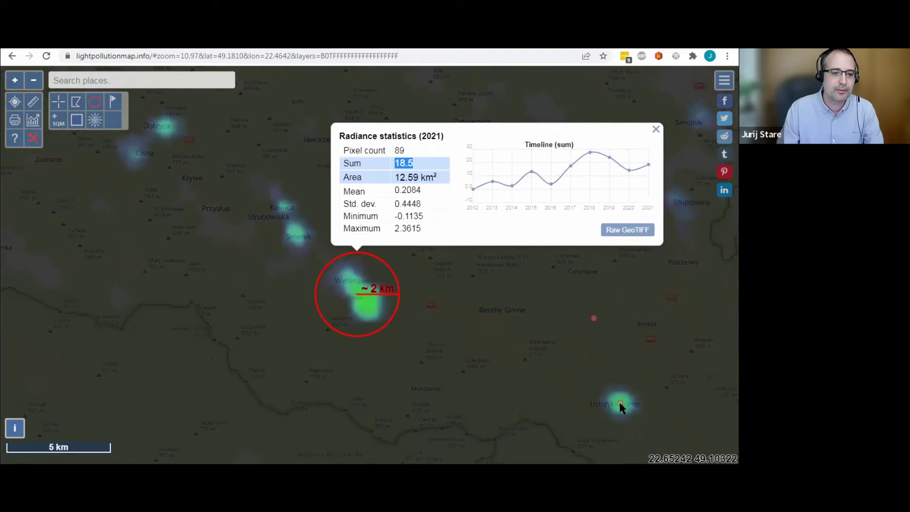
{"action": "left_click_drag", "start_coordinate": [619, 401], "coordinate": [628, 414]}
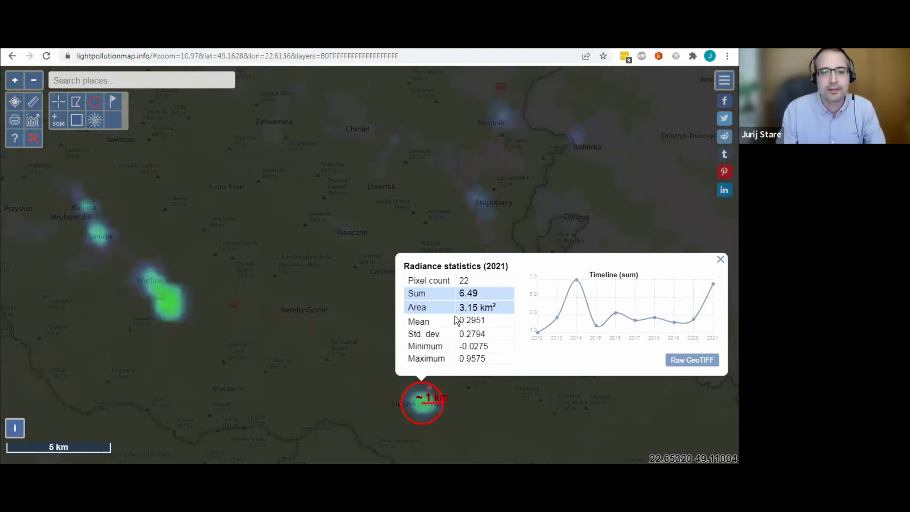
{"action": "left_click", "coordinate": [469, 293]}
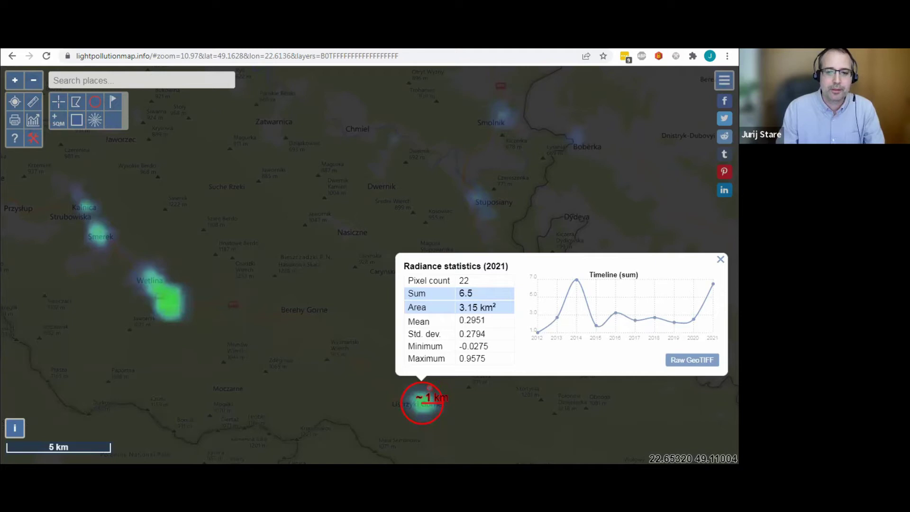
{"action": "left_click", "coordinate": [721, 260]}
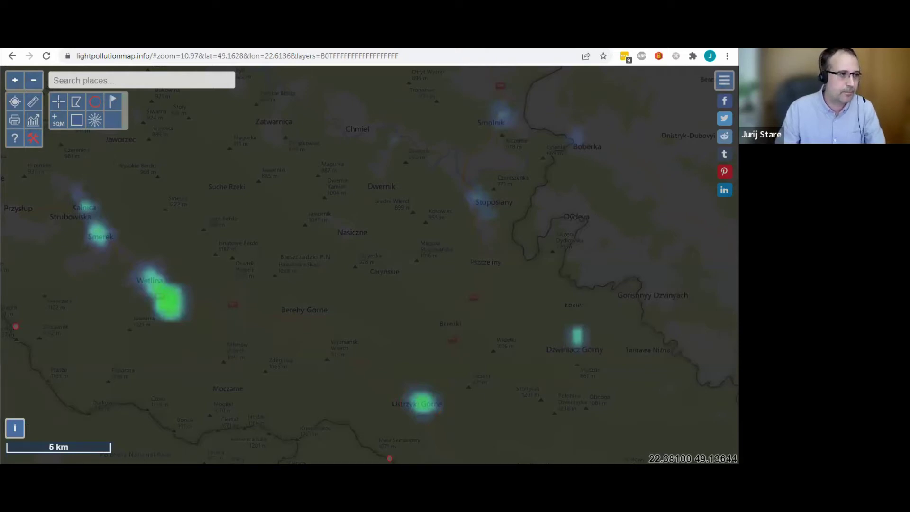
{"action": "key", "text": "alt+Tab"}
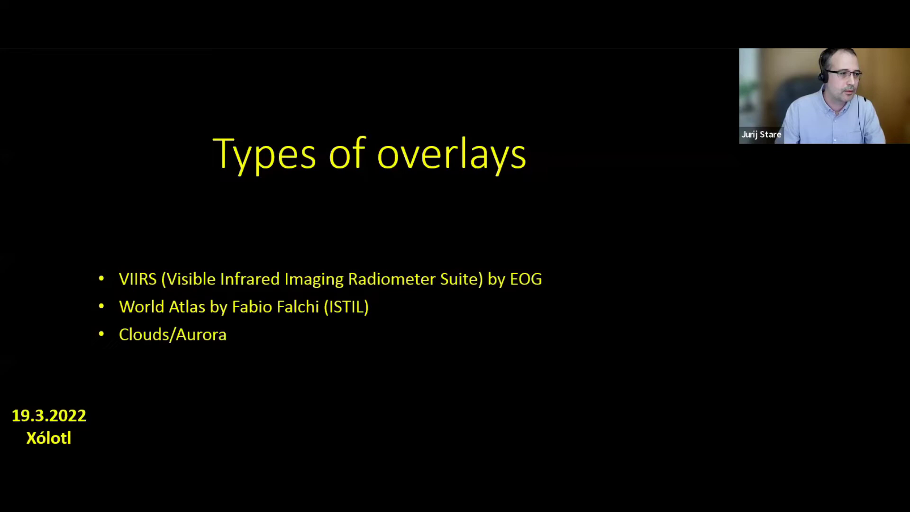
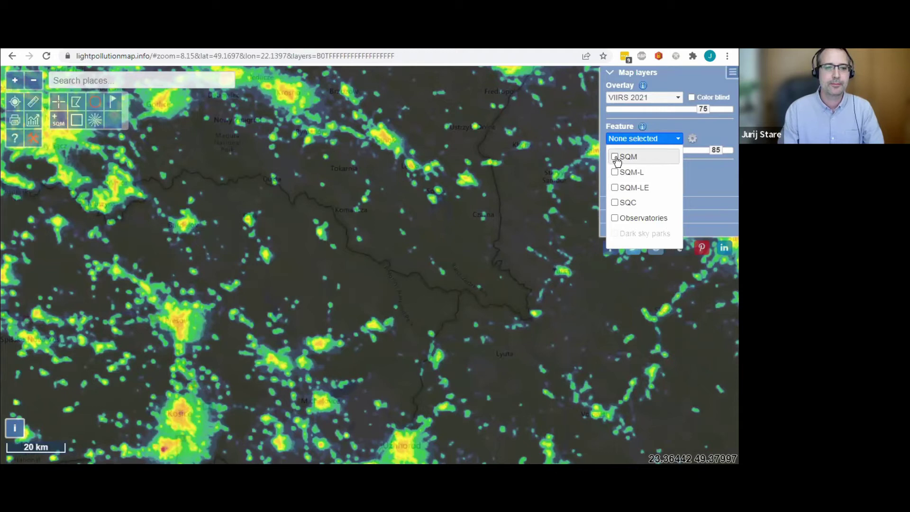
Step: Display the SQM-L measurements over the VIIRS 2021 overlay and put away the extra map tools
{"action": "left_click", "coordinate": [615, 173]}
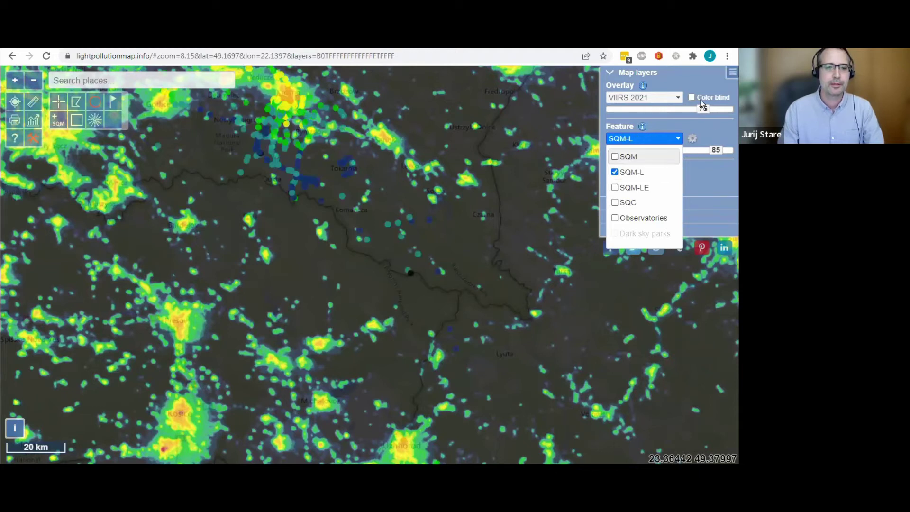
{"action": "left_click", "coordinate": [684, 76]}
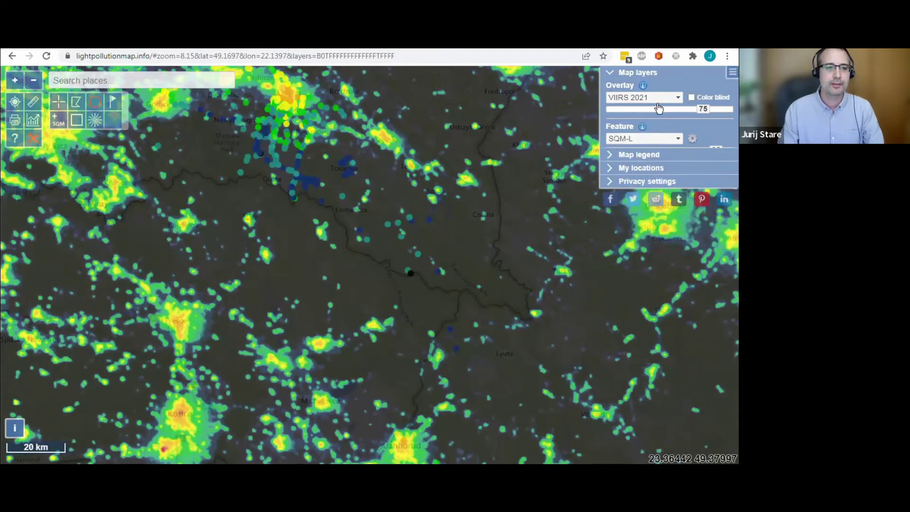
{"action": "left_click", "coordinate": [636, 75]}
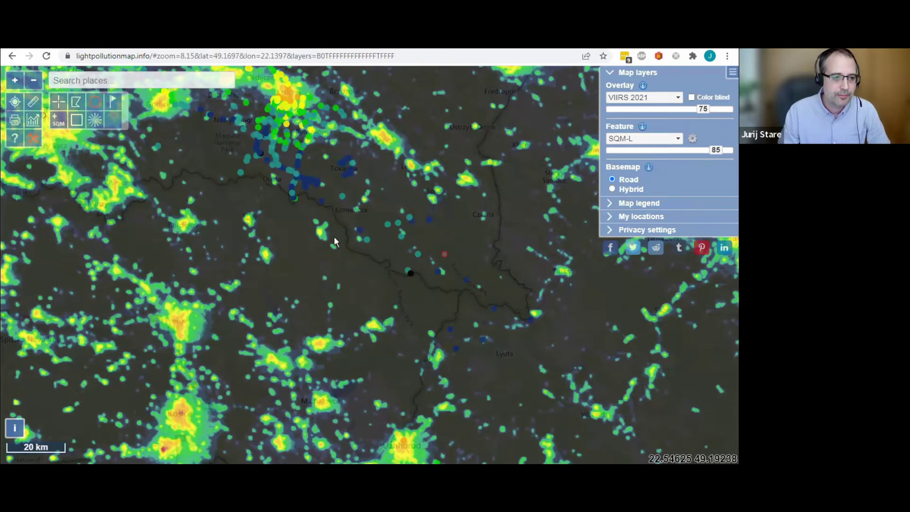
{"action": "left_click", "coordinate": [42, 141]}
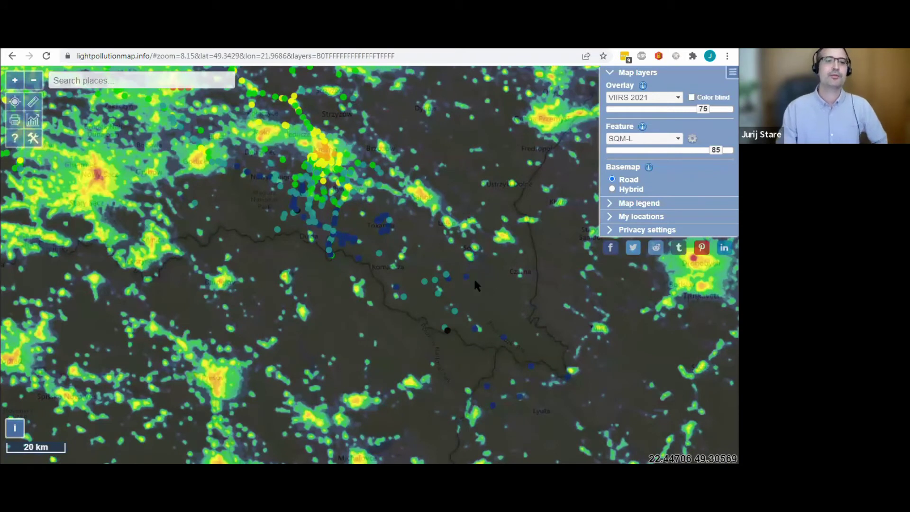
Step: Inspect the SQM-L readings at the dark blue point just east of the black point on the Polish border, and dismiss them
{"action": "left_click", "coordinate": [474, 332]}
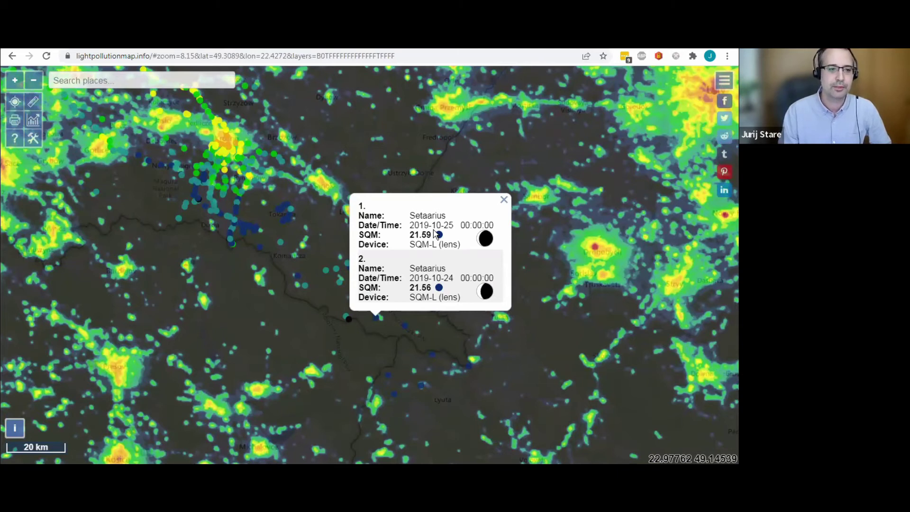
{"action": "mouse_move", "coordinate": [487, 241]}
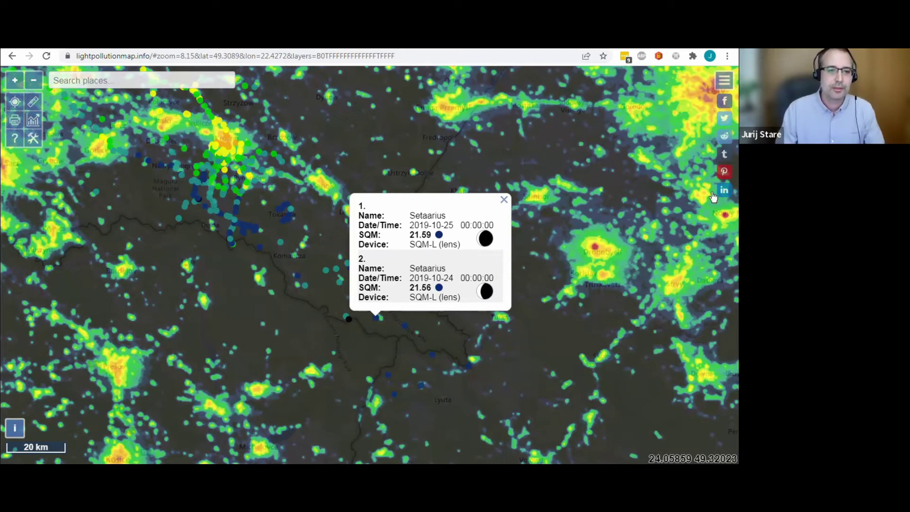
{"action": "left_click", "coordinate": [503, 201]}
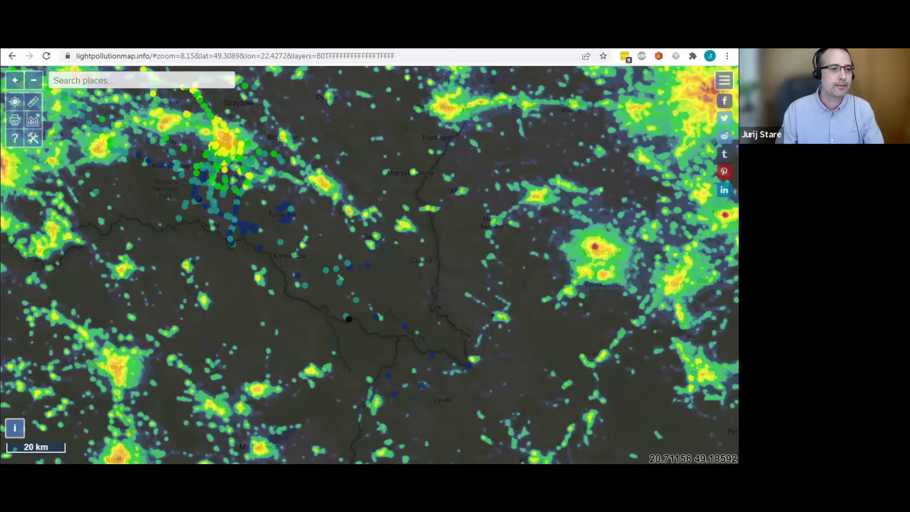
Step: Present the Contributing measurements slide with its SQM device bullets, and return to the light pollution map
{"action": "key", "text": "alt+Tab"}
{"action": "key", "text": "Right"}
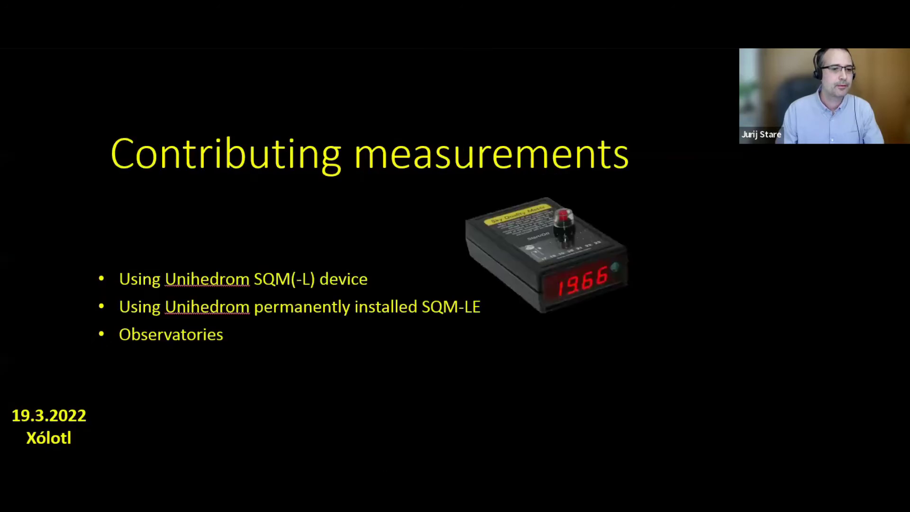
{"action": "key", "text": "Left"}
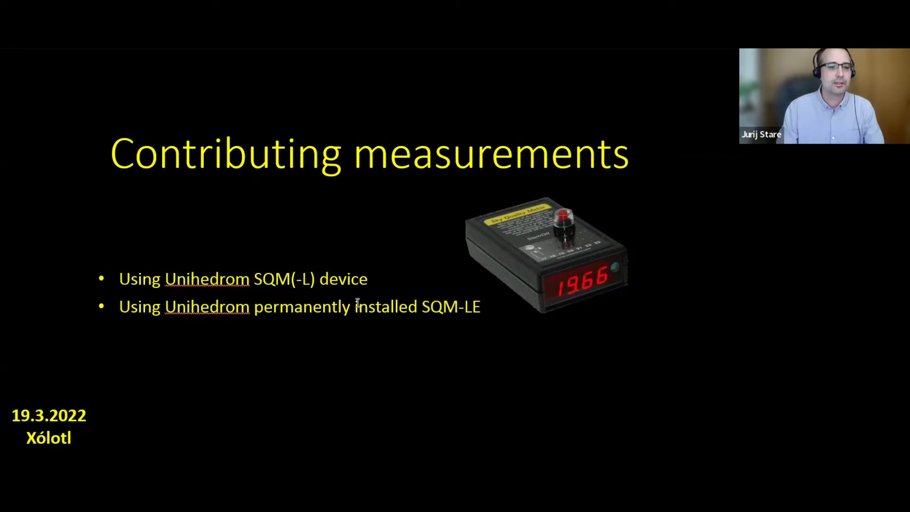
{"action": "key", "text": "alt+Tab"}
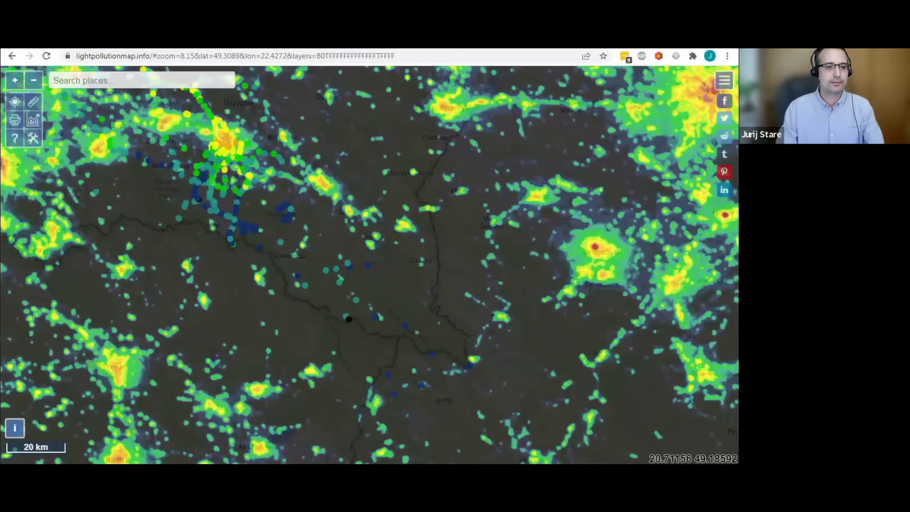
Step: Open the form for submitting an SQM measurement at a dark spot in southeastern Poland, and close it without submitting
{"action": "left_click", "coordinate": [32, 138]}
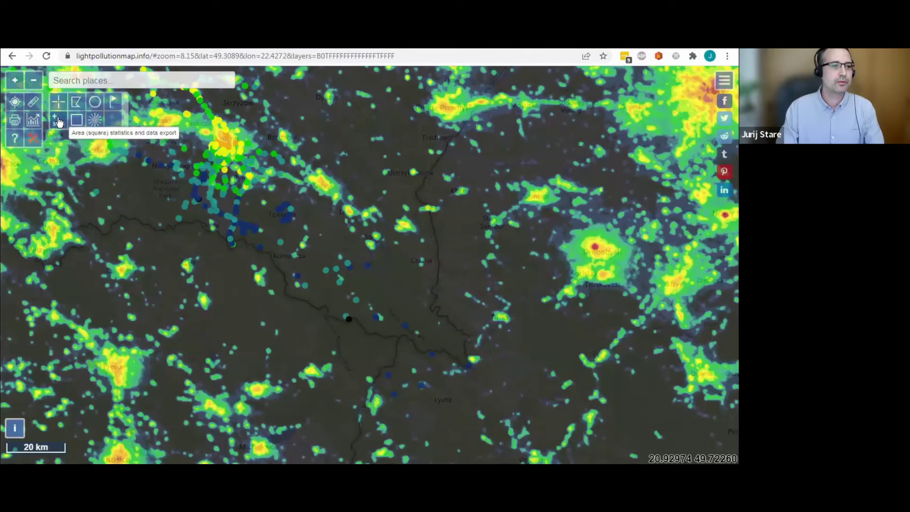
{"action": "left_click", "coordinate": [59, 123]}
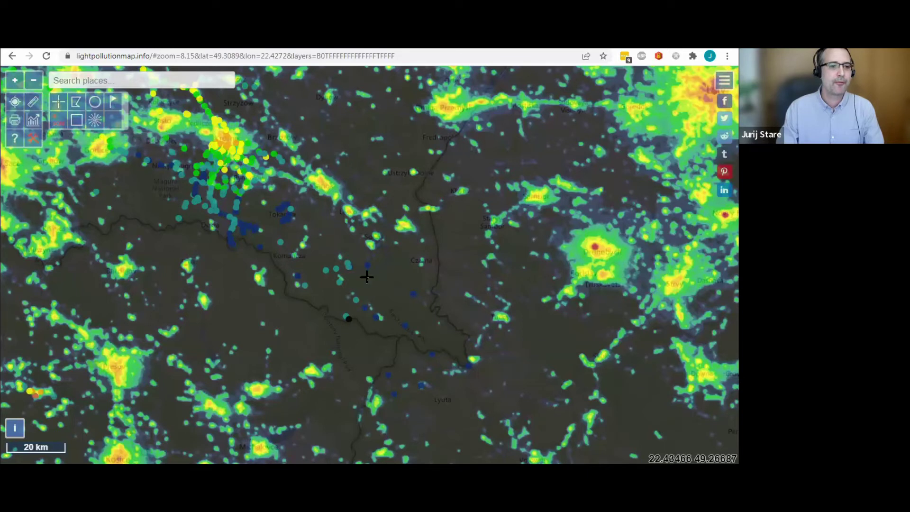
{"action": "left_click", "coordinate": [392, 272]}
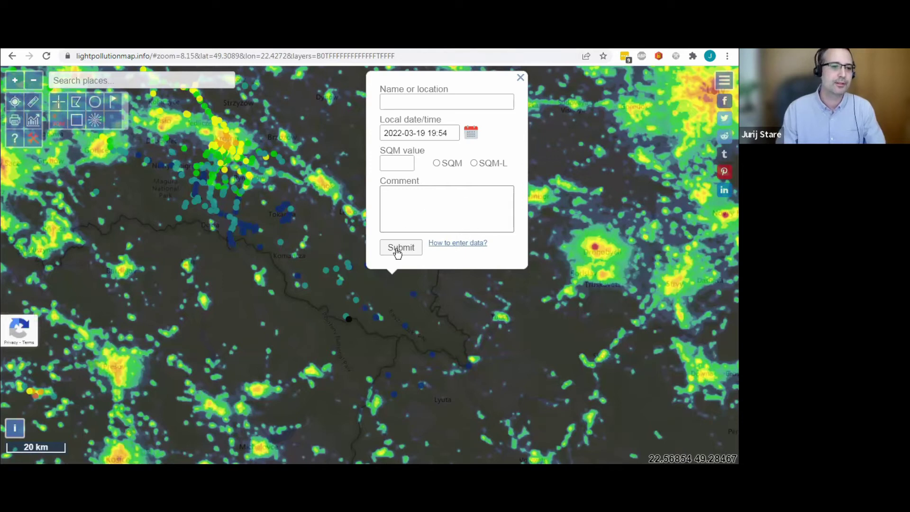
{"action": "left_click", "coordinate": [520, 78]}
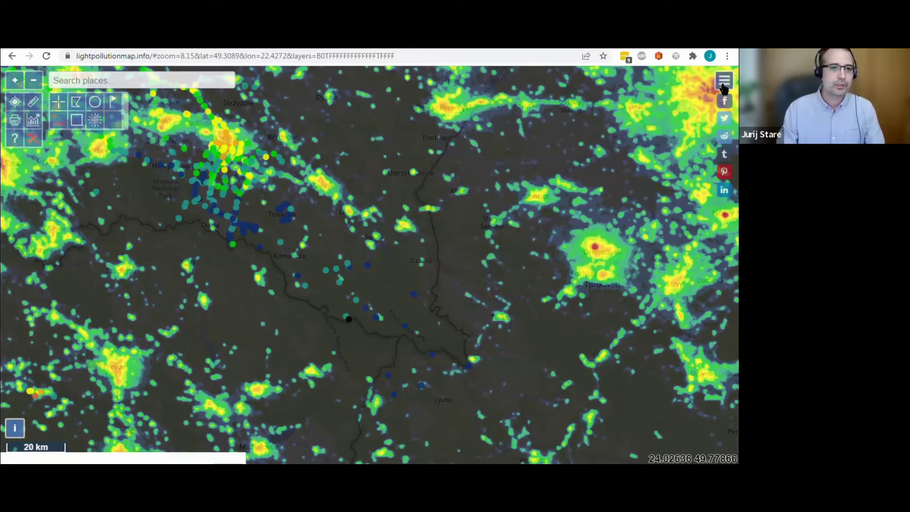
Step: Add the SQC feature to the displayed measurements across the wider region and put away the extra map tools
{"action": "left_click", "coordinate": [706, 108]}
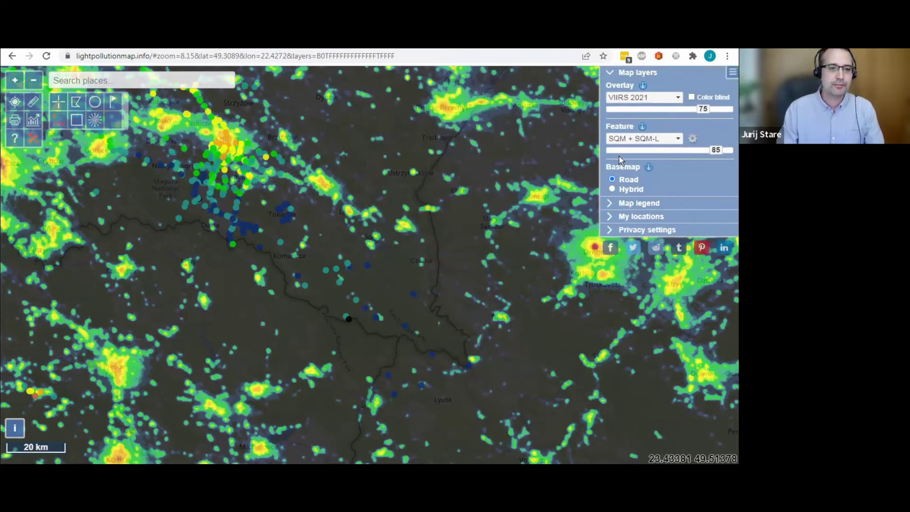
{"action": "left_click", "coordinate": [631, 138]}
{"action": "left_click", "coordinate": [615, 202]}
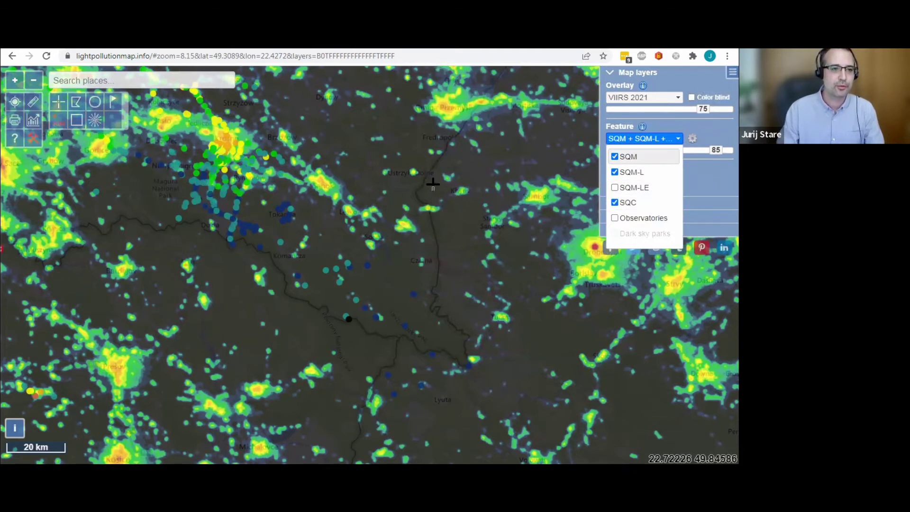
{"action": "scroll", "coordinate": [433, 184], "scroll_direction": "down", "scroll_amount": 3}
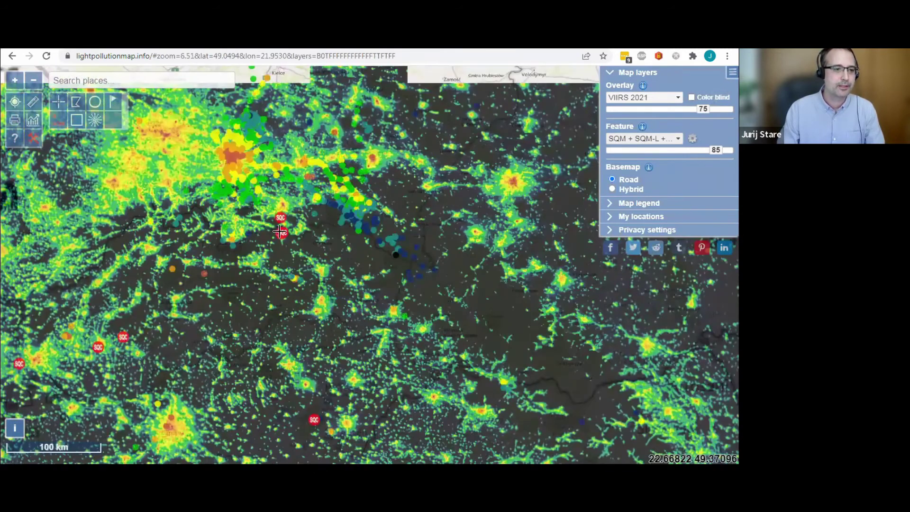
{"action": "left_click", "coordinate": [32, 138]}
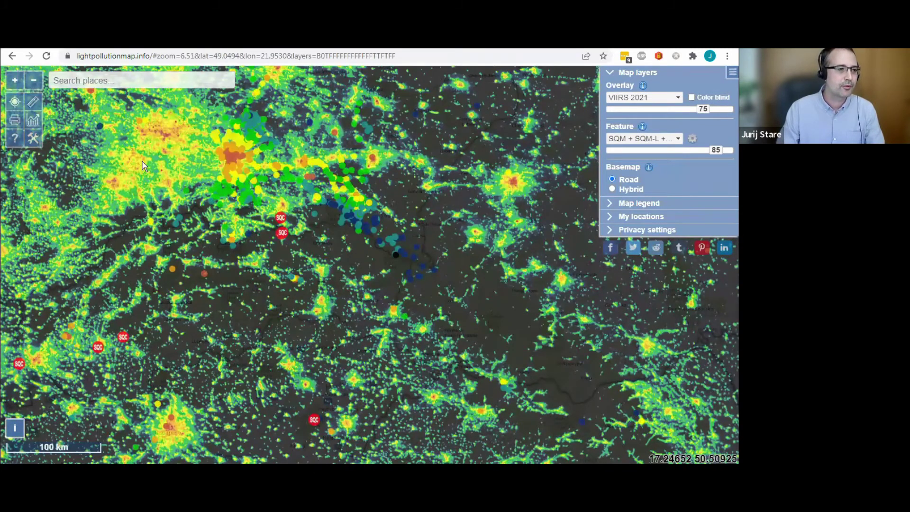
Step: Examine the enlarged Sky Quality Camera images of the northern of the two neighbouring SQC markers in southern Poland
{"action": "left_click", "coordinate": [281, 221]}
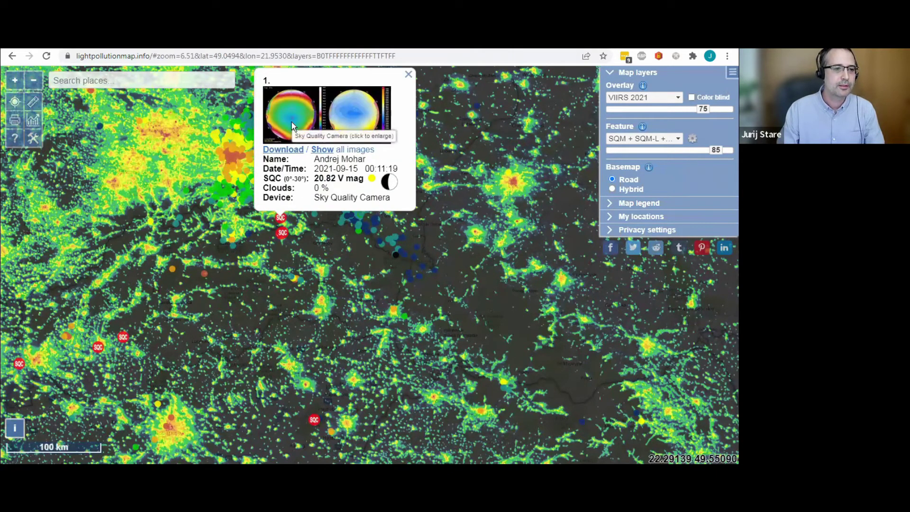
{"action": "left_click", "coordinate": [291, 122]}
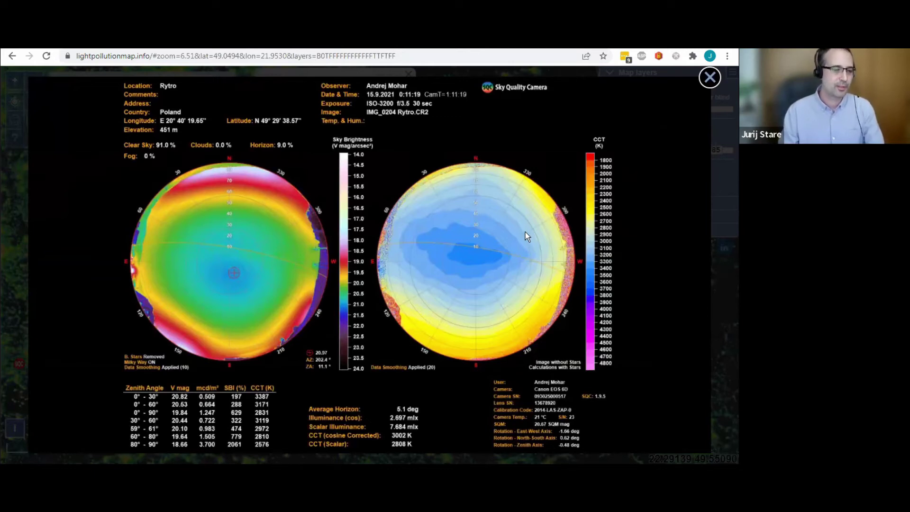
{"action": "left_click", "coordinate": [709, 77]}
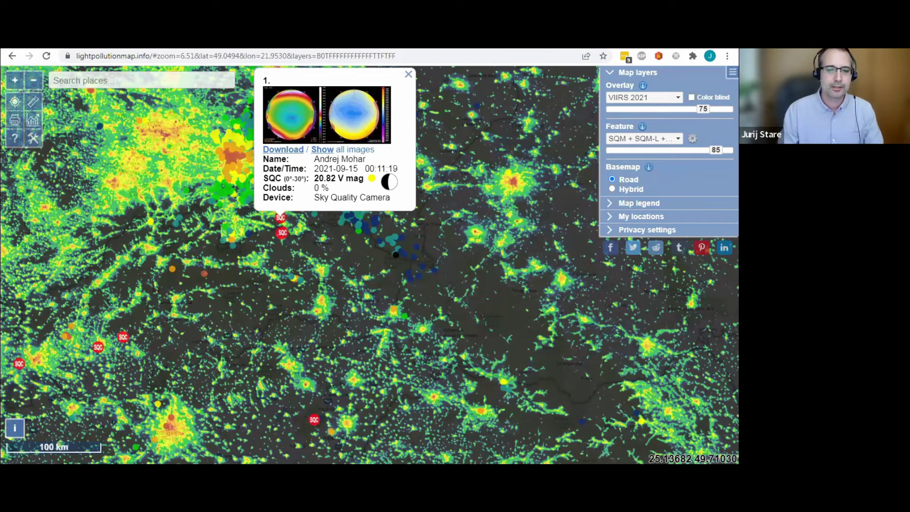
Step: Open the VIIRS country statistics and list the EEA +UK +CH countries
{"action": "left_click", "coordinate": [33, 121]}
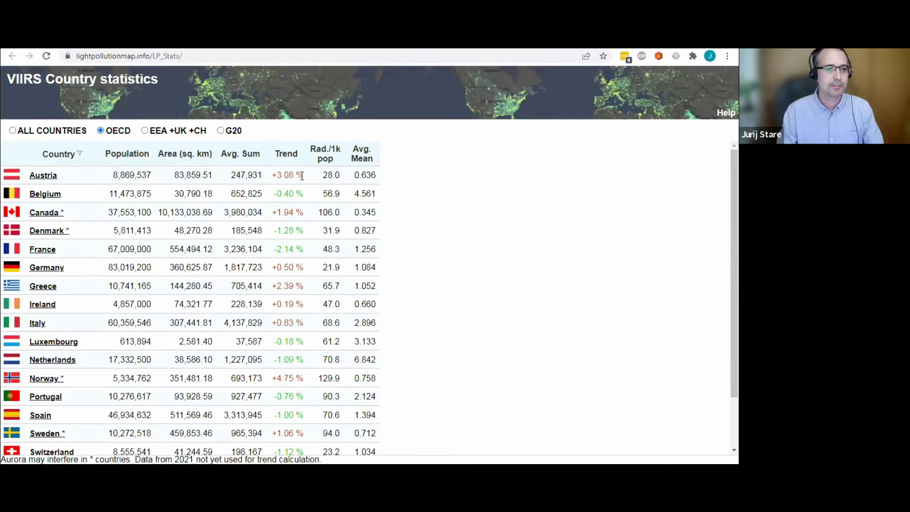
{"action": "left_click", "coordinate": [145, 131]}
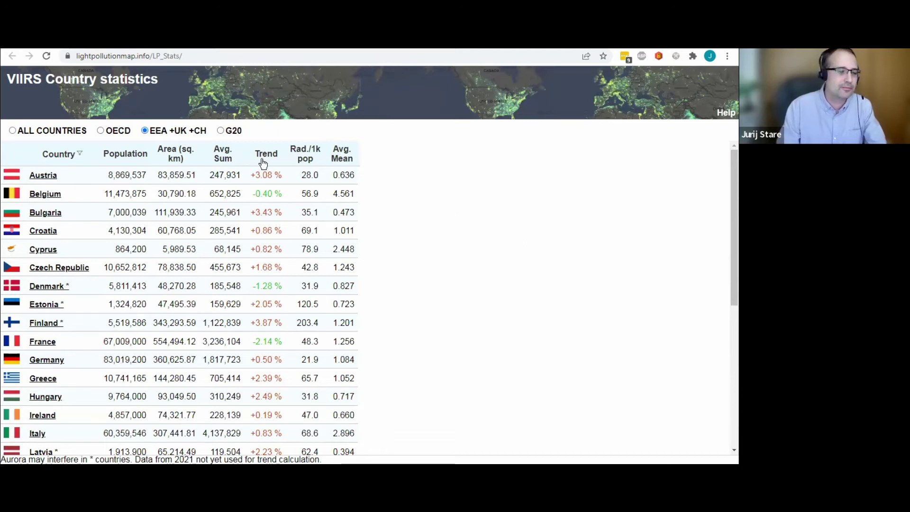
Step: Sort the countries by radiance per 1k population, lowest first, and review the ranking
{"action": "left_click", "coordinate": [305, 154]}
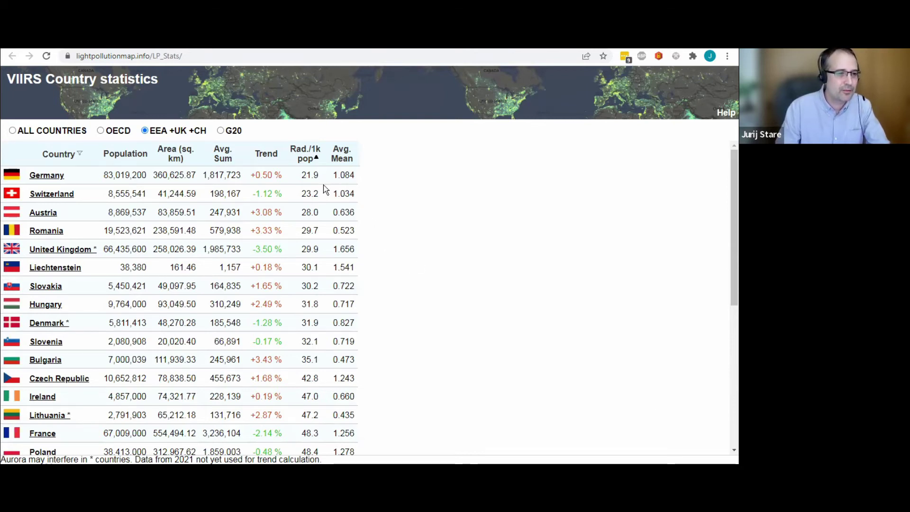
{"action": "scroll", "coordinate": [322, 196], "scroll_direction": "down", "scroll_amount": 3}
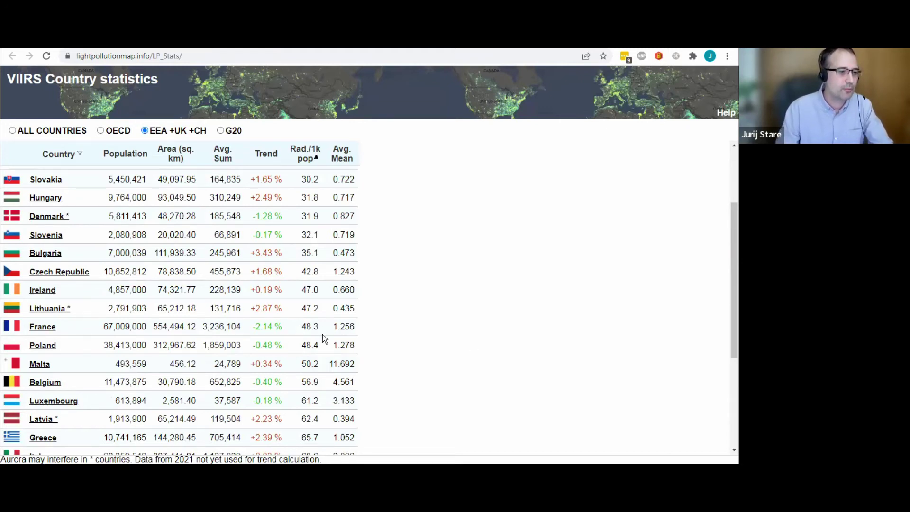
{"action": "scroll", "coordinate": [326, 346], "scroll_direction": "down", "scroll_amount": 3}
{"action": "scroll", "coordinate": [331, 368], "scroll_direction": "up", "scroll_amount": 3}
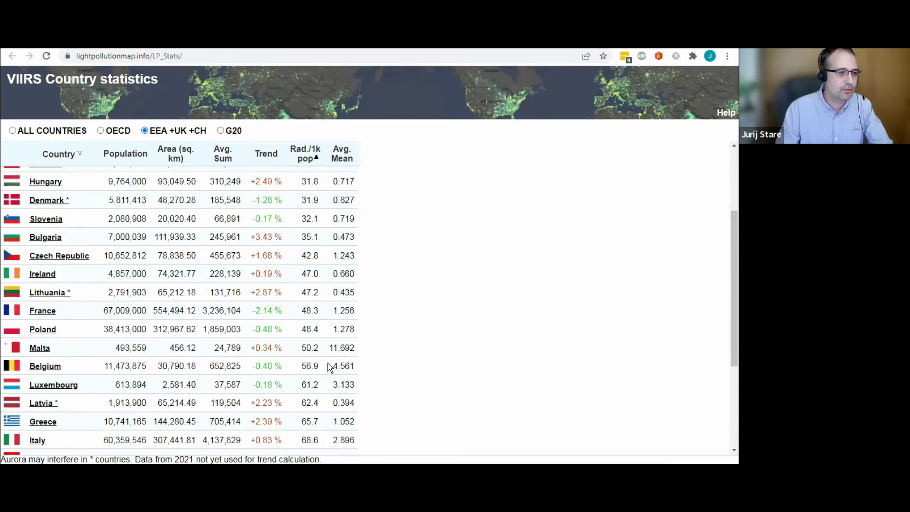
{"action": "scroll", "coordinate": [330, 368], "scroll_direction": "up", "scroll_amount": 3}
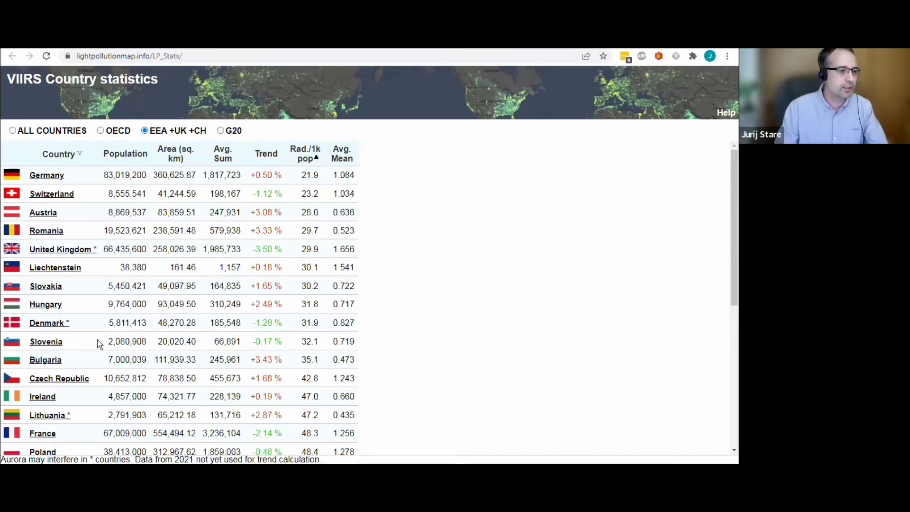
Step: Open the detailed statistics for Slovenia and view its summed radiance chart
{"action": "left_click", "coordinate": [46, 342]}
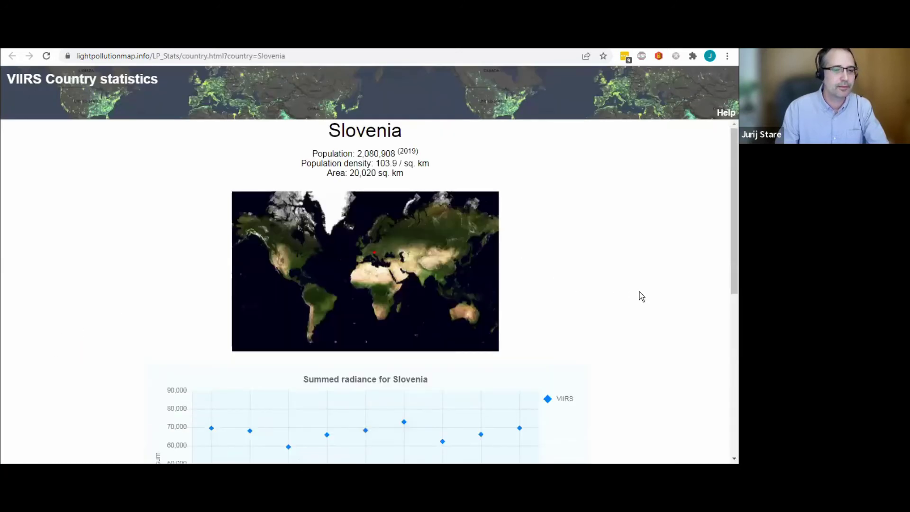
{"action": "scroll", "coordinate": [650, 275], "scroll_direction": "down", "scroll_amount": 2}
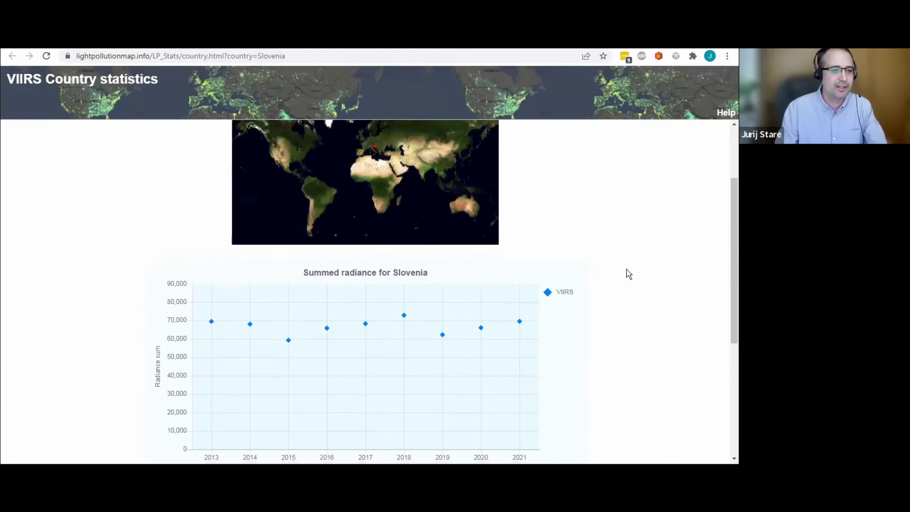
Step: Examine Slovenia's yearly summed radiance chart, including its individual data points, and the statistics table for 2013 to 2021
{"action": "scroll", "coordinate": [361, 294], "scroll_direction": "down", "scroll_amount": 1}
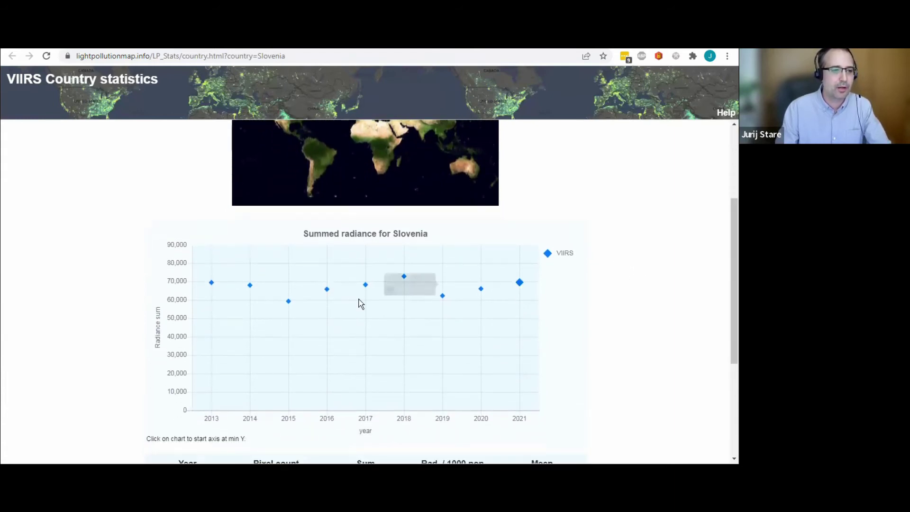
{"action": "mouse_move", "coordinate": [311, 299]}
{"action": "mouse_move", "coordinate": [385, 268]}
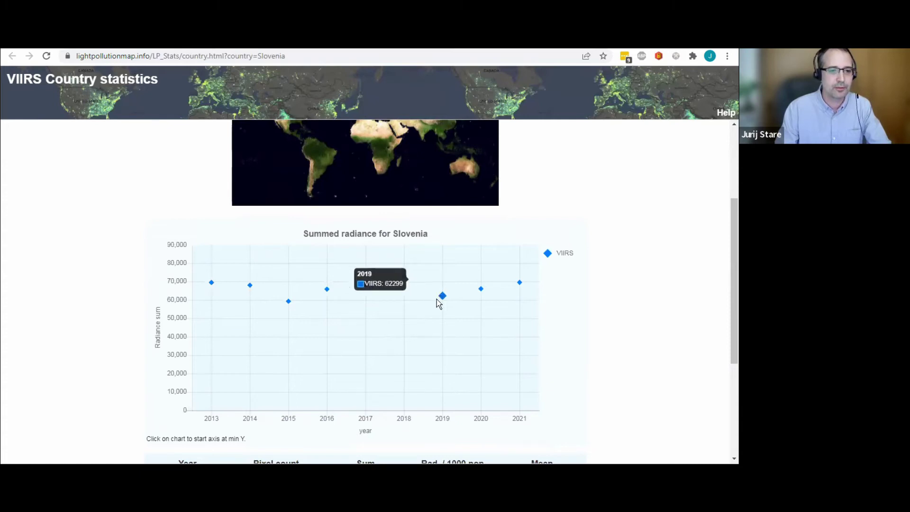
{"action": "scroll", "coordinate": [679, 351], "scroll_direction": "down", "scroll_amount": 3}
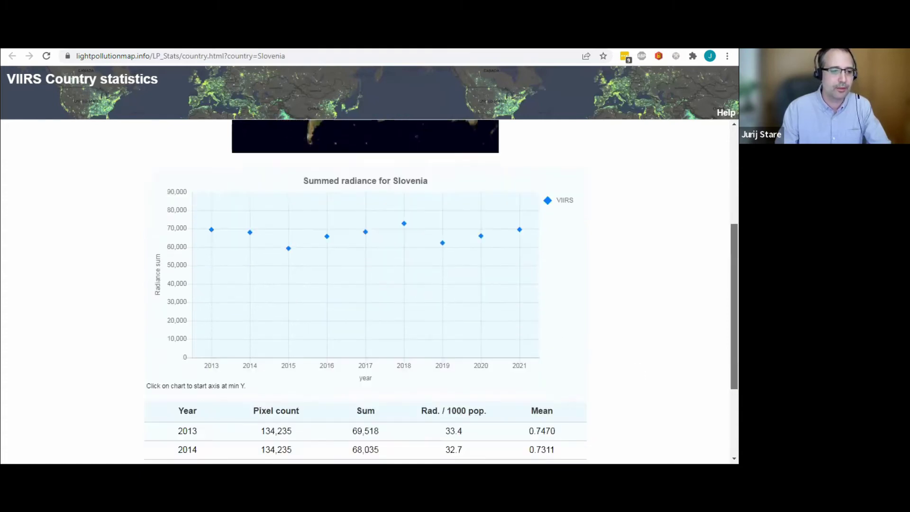
{"action": "scroll", "coordinate": [440, 291], "scroll_direction": "down", "scroll_amount": 2}
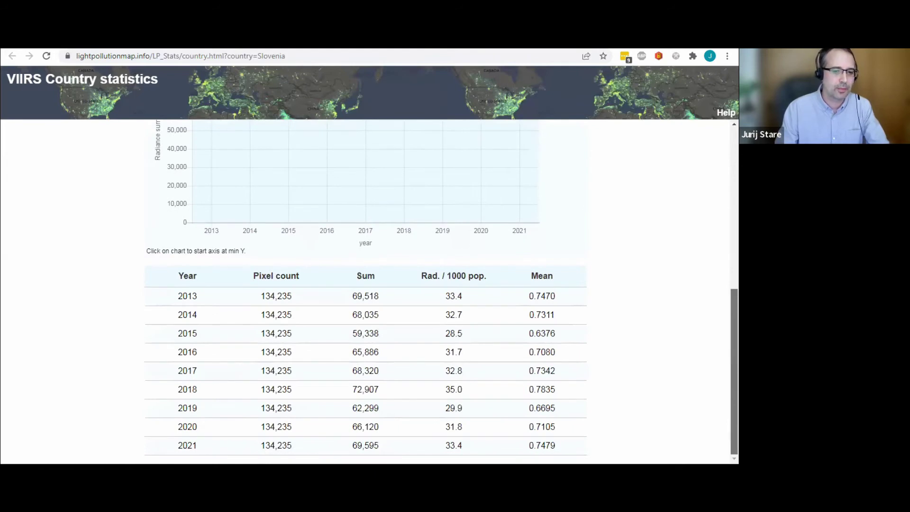
{"action": "scroll", "coordinate": [719, 283], "scroll_direction": "up", "scroll_amount": 6}
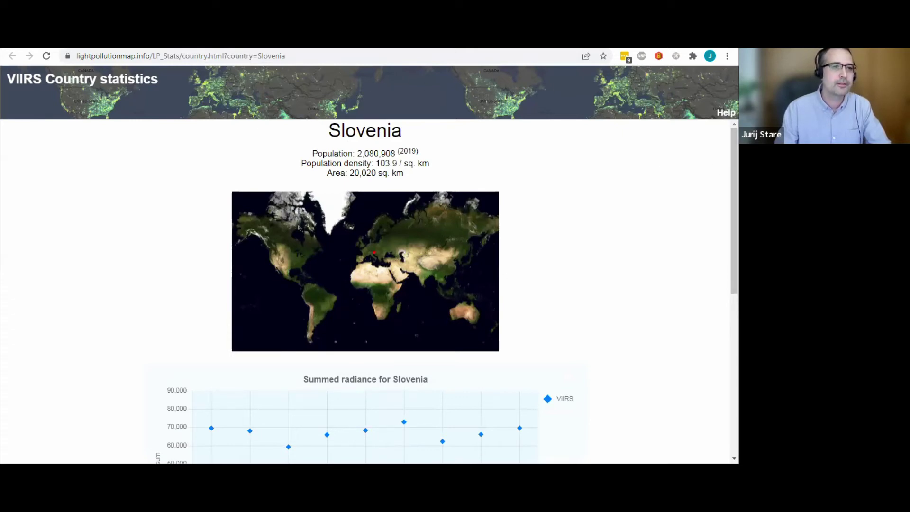
Step: Return from the country statistics to the light pollution map and close the Sky Quality Camera measurement details
{"action": "key", "text": "alt+Left"}
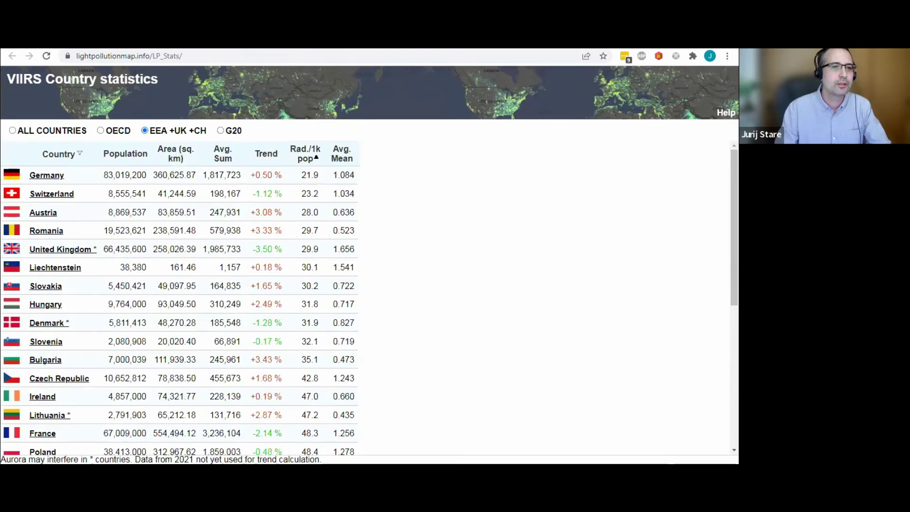
{"action": "key", "text": "alt+Left"}
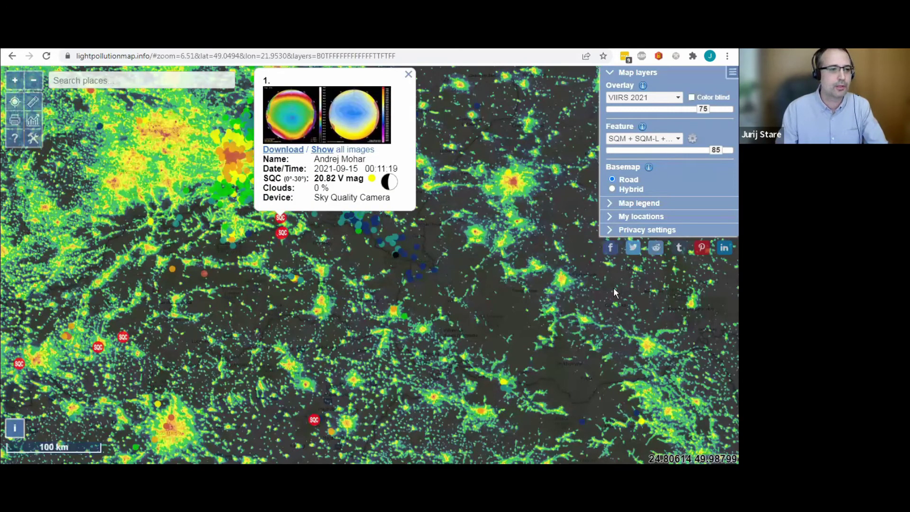
{"action": "left_click", "coordinate": [409, 74]}
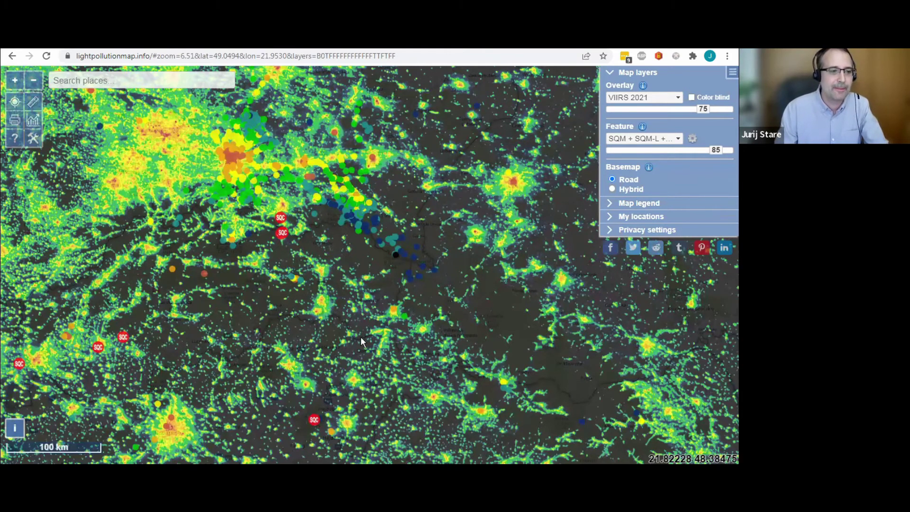
Step: Start a zenith sky brightness simulation on VIIRS 2021 with the observation point at 49.24727, 22.47288 near the Polish-Ukrainian border
{"action": "left_click", "coordinate": [32, 141]}
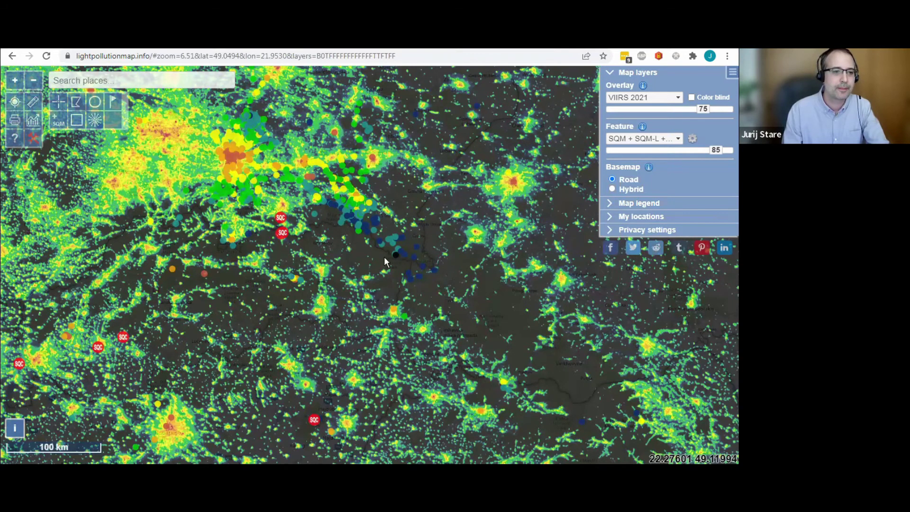
{"action": "left_click", "coordinate": [95, 122]}
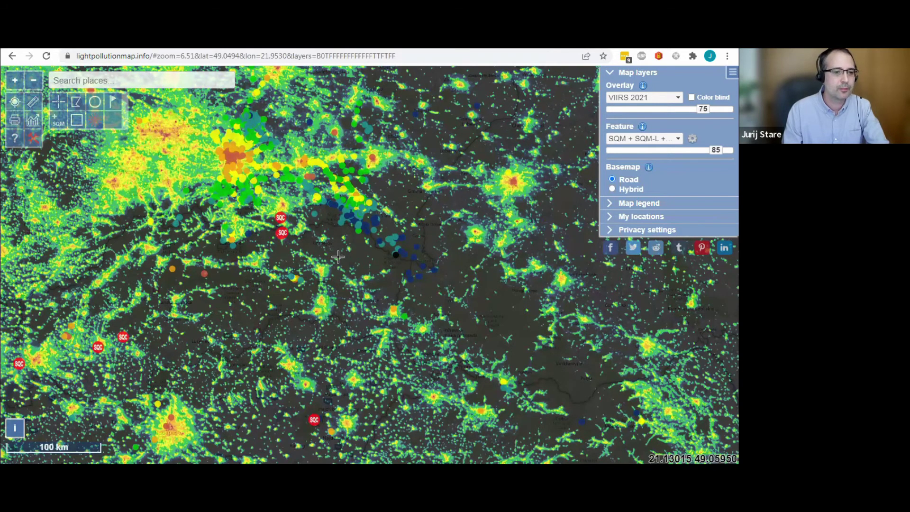
{"action": "scroll", "coordinate": [398, 243], "scroll_direction": "up", "scroll_amount": 2}
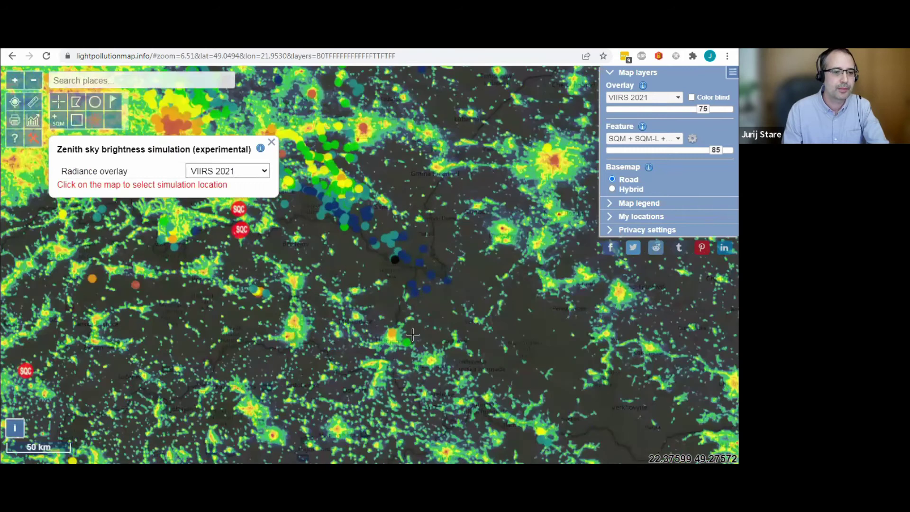
{"action": "scroll", "coordinate": [492, 312], "scroll_direction": "up", "scroll_amount": 1}
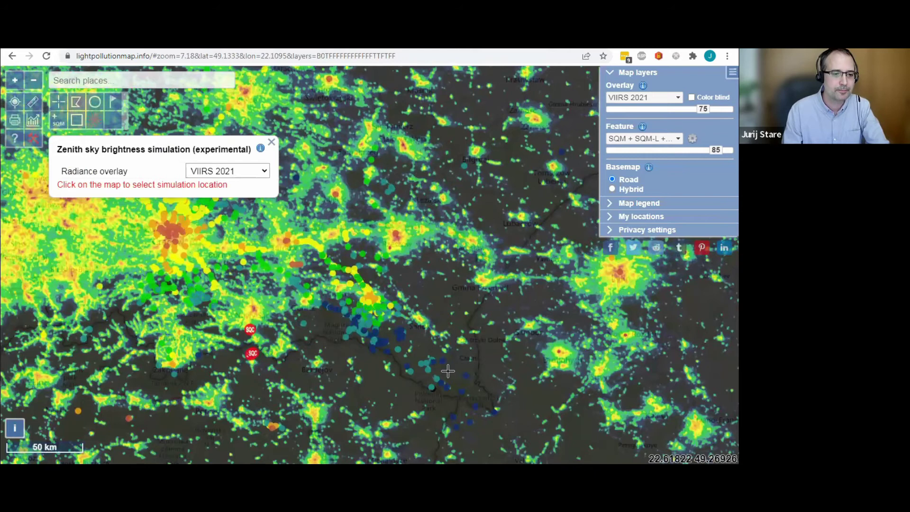
{"action": "left_click", "coordinate": [448, 371]}
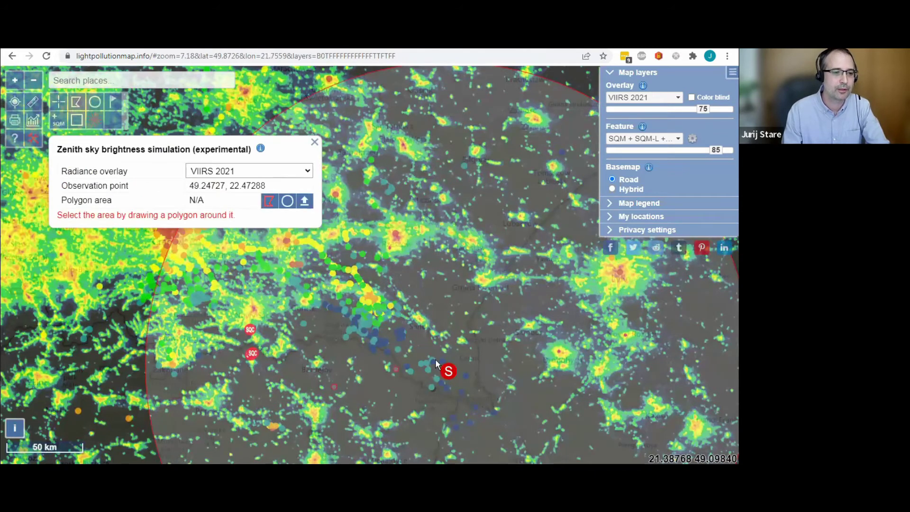
Step: Examine the simulation radius around the observation point and the light sources at Lviv inside it
{"action": "scroll", "coordinate": [475, 307], "scroll_direction": "down", "scroll_amount": 2}
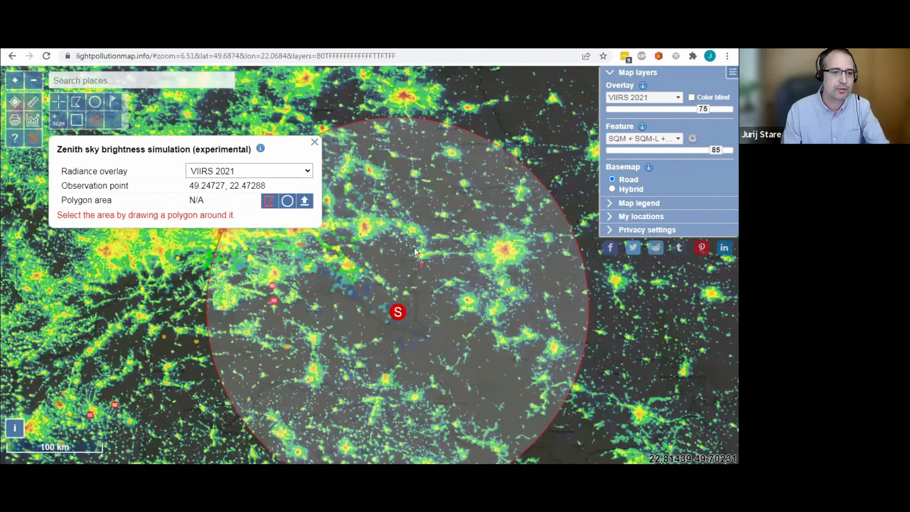
{"action": "scroll", "coordinate": [411, 221], "scroll_direction": "down", "scroll_amount": 2}
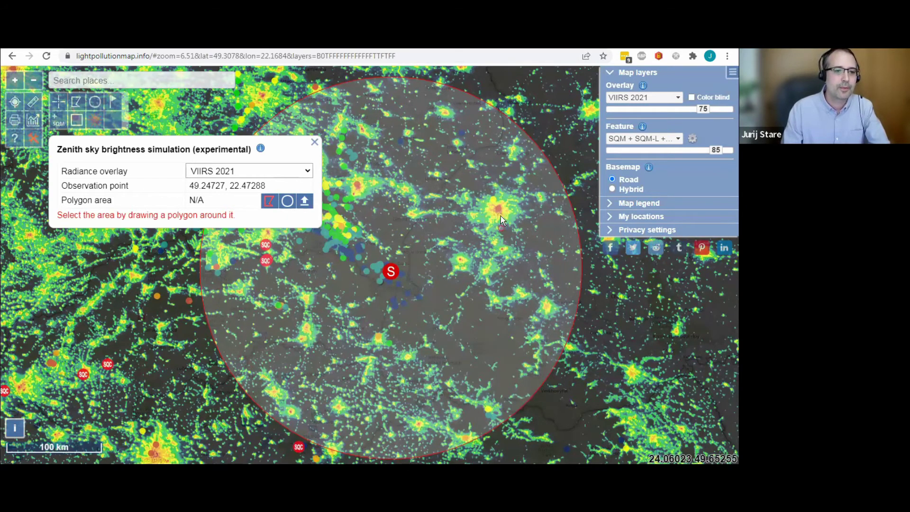
{"action": "scroll", "coordinate": [505, 218], "scroll_direction": "up", "scroll_amount": 3}
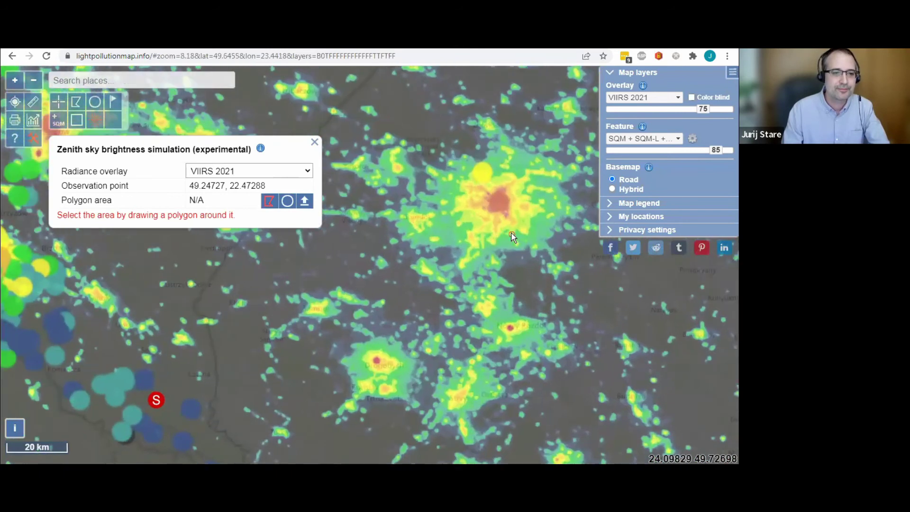
{"action": "scroll", "coordinate": [512, 223], "scroll_direction": "up", "scroll_amount": 1}
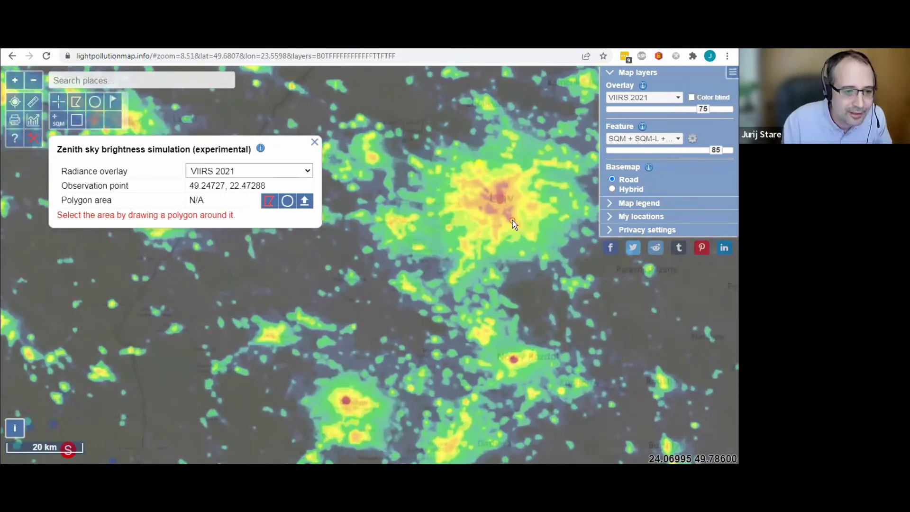
{"action": "scroll", "coordinate": [502, 205], "scroll_direction": "up", "scroll_amount": 3}
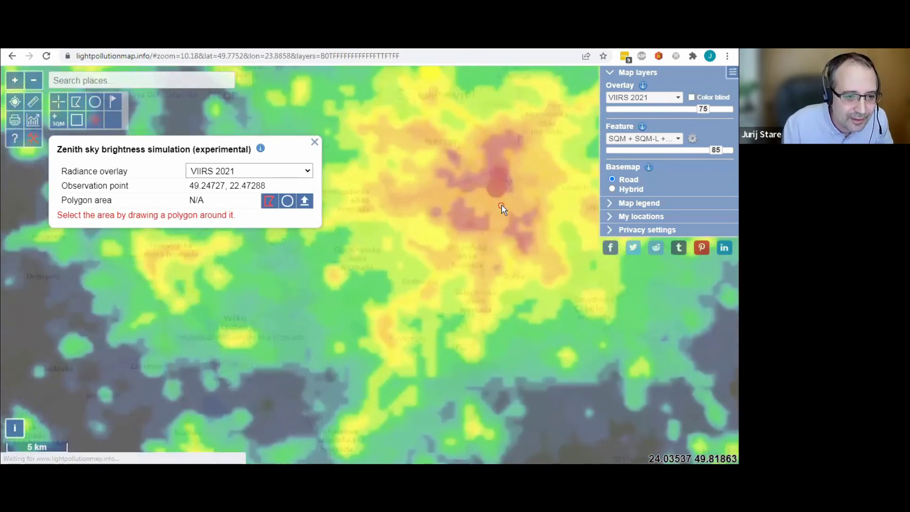
{"action": "scroll", "coordinate": [498, 179], "scroll_direction": "down", "scroll_amount": 1}
{"action": "scroll", "coordinate": [496, 180], "scroll_direction": "down", "scroll_amount": 3}
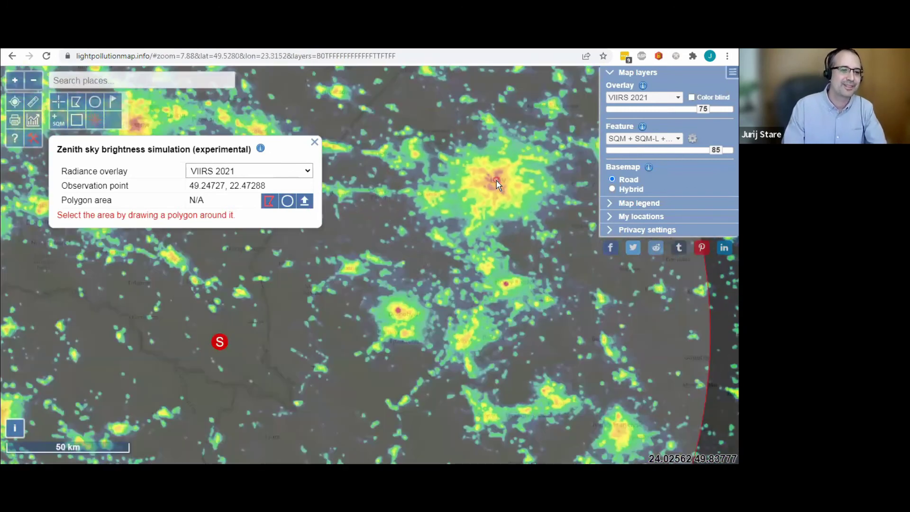
{"action": "scroll", "coordinate": [480, 194], "scroll_direction": "up", "scroll_amount": 1}
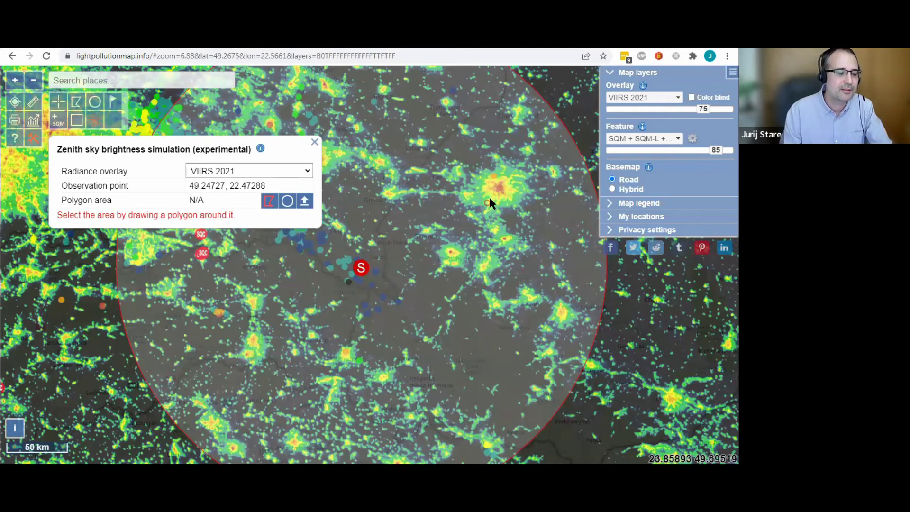
Step: Draw a polygon of about 10149 km² around Lviv and the lit towns south of it as the simulation area
{"action": "left_click", "coordinate": [484, 159]}
{"action": "left_click", "coordinate": [425, 227]}
{"action": "left_click", "coordinate": [439, 274]}
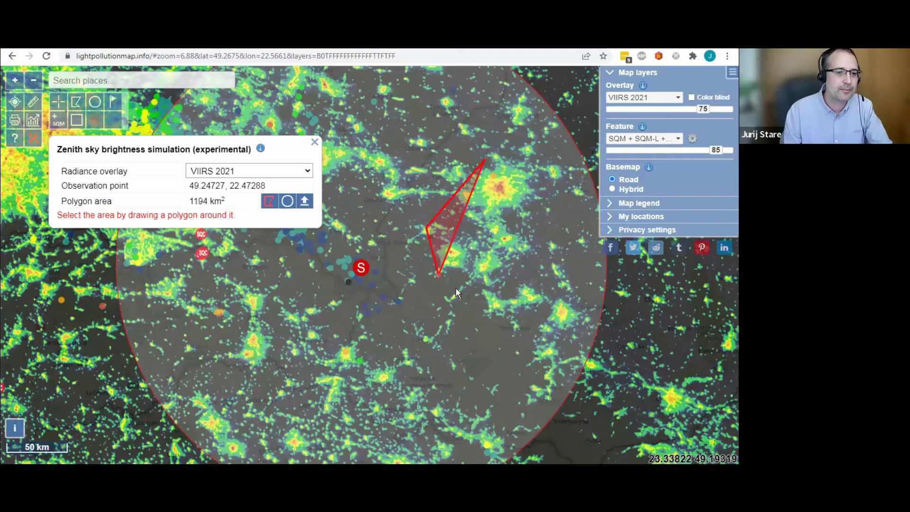
{"action": "left_click", "coordinate": [506, 337]}
{"action": "left_click", "coordinate": [550, 306]}
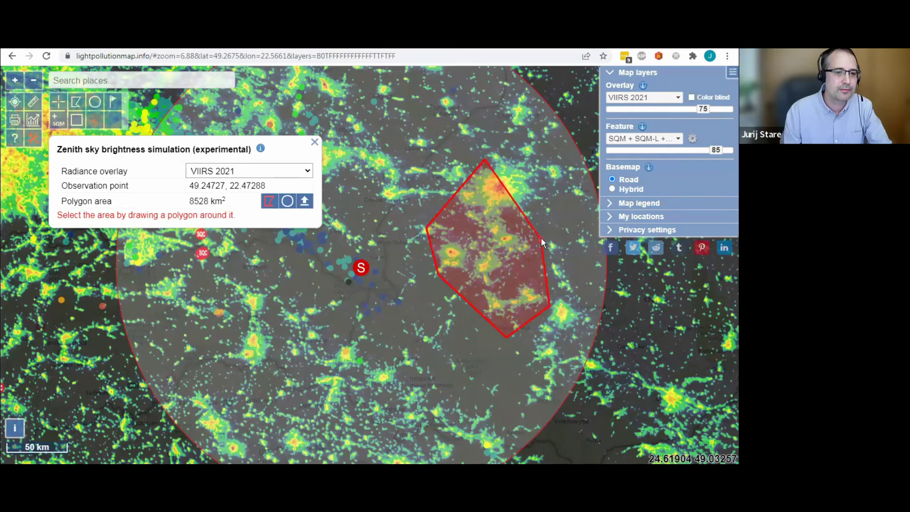
{"action": "left_click", "coordinate": [537, 153]}
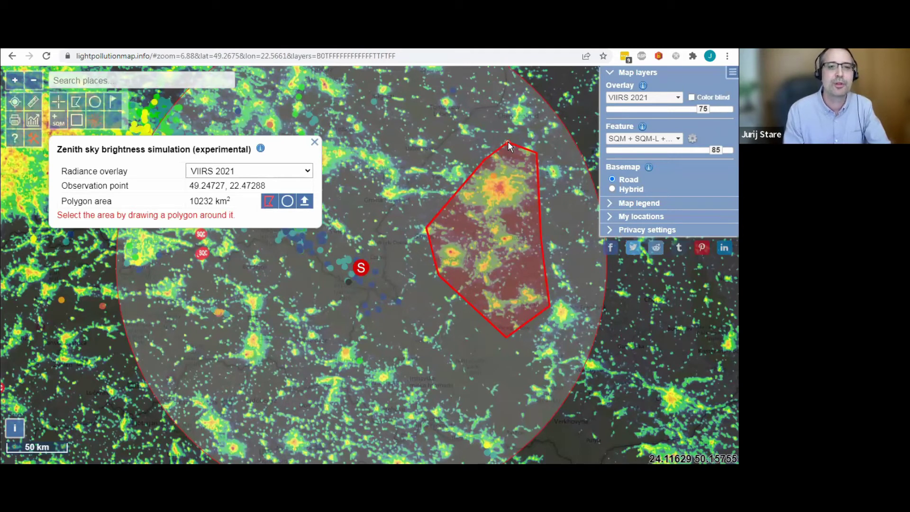
{"action": "left_click_drag", "start_coordinate": [508, 142], "coordinate": [510, 148]}
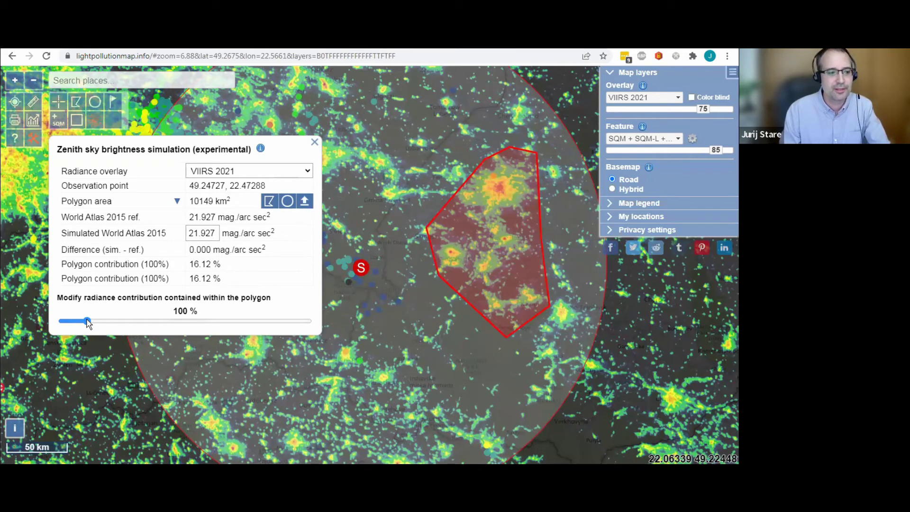
Step: Simulate the polygon's radiance contribution at 0 % and at 1000 %, checking the brightness difference, and close the simulation
{"action": "left_click_drag", "start_coordinate": [87, 320], "coordinate": [62, 322]}
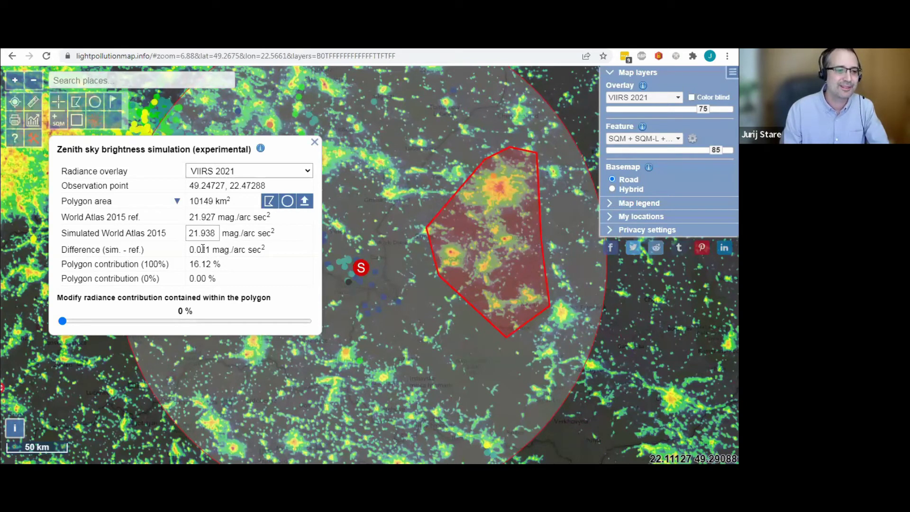
{"action": "left_click_drag", "start_coordinate": [201, 250], "coordinate": [211, 252]}
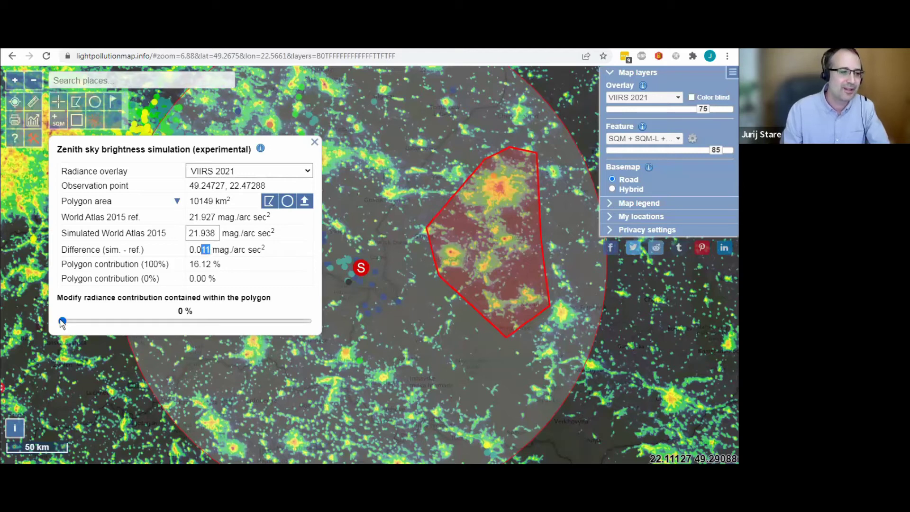
{"action": "left_click_drag", "start_coordinate": [66, 322], "coordinate": [317, 321]}
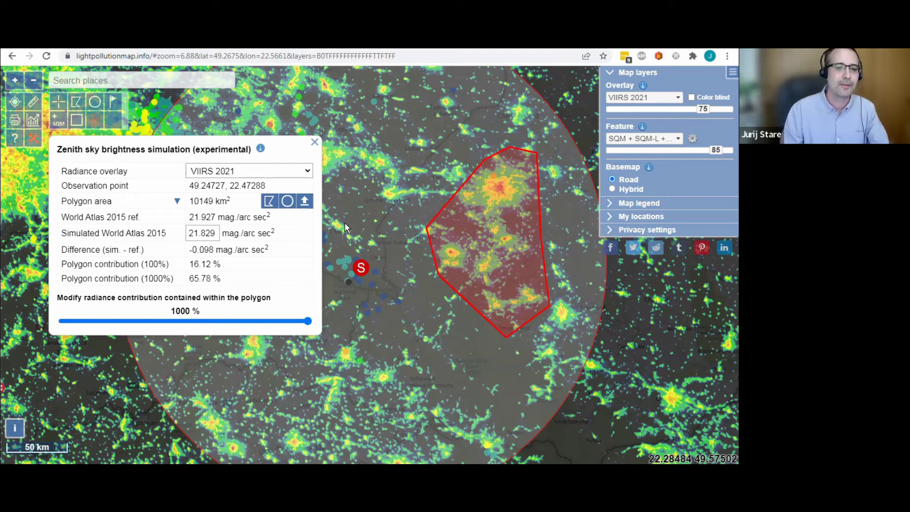
{"action": "left_click", "coordinate": [315, 142]}
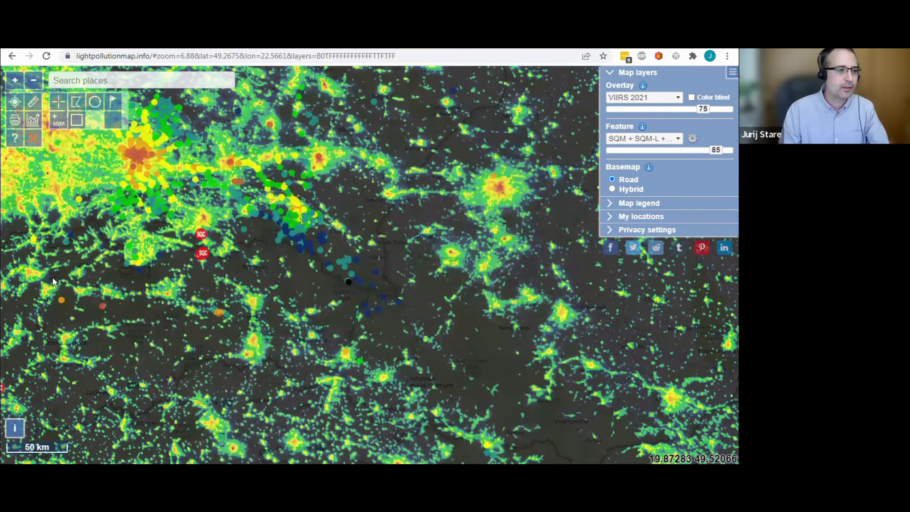